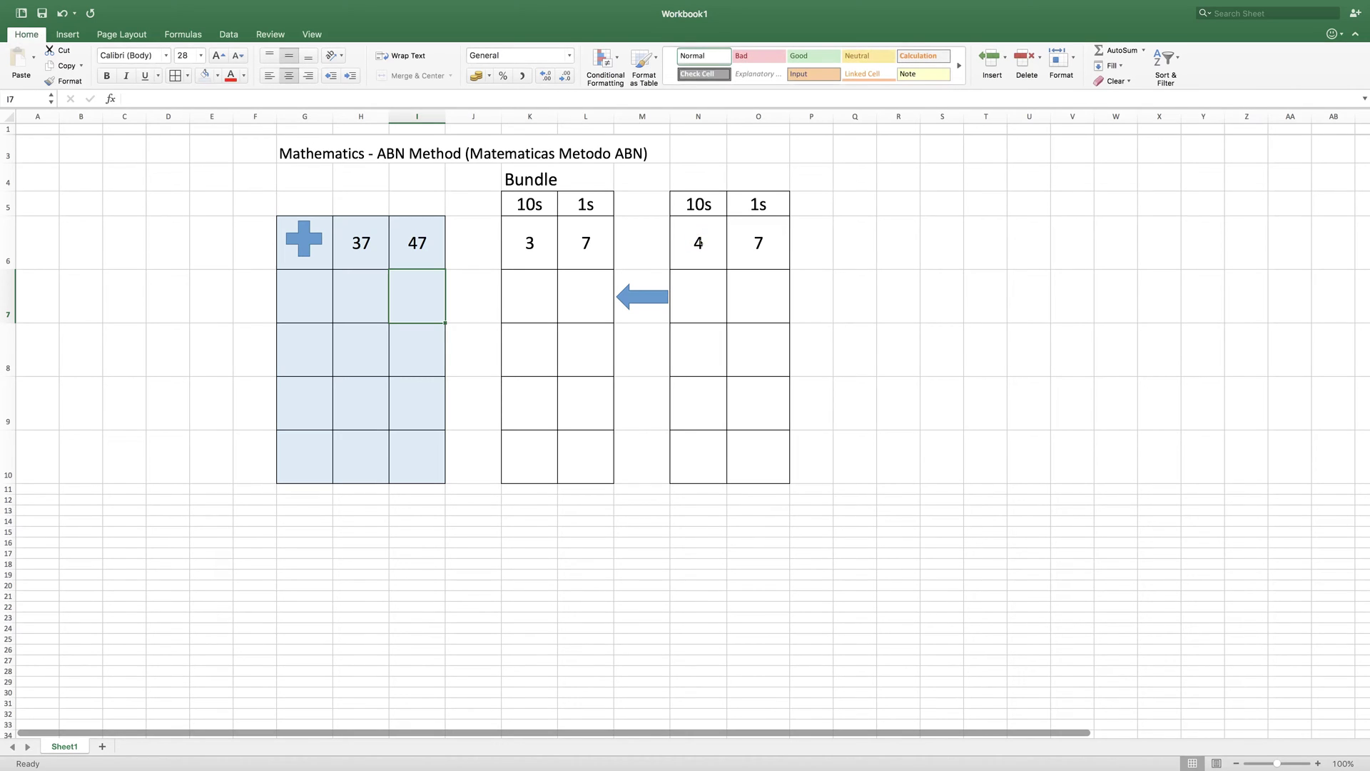
Enter 40 in G7 and the running total 77 in H7 for the first ABN step.
{"action": "left_click", "coordinate": [702, 242]}
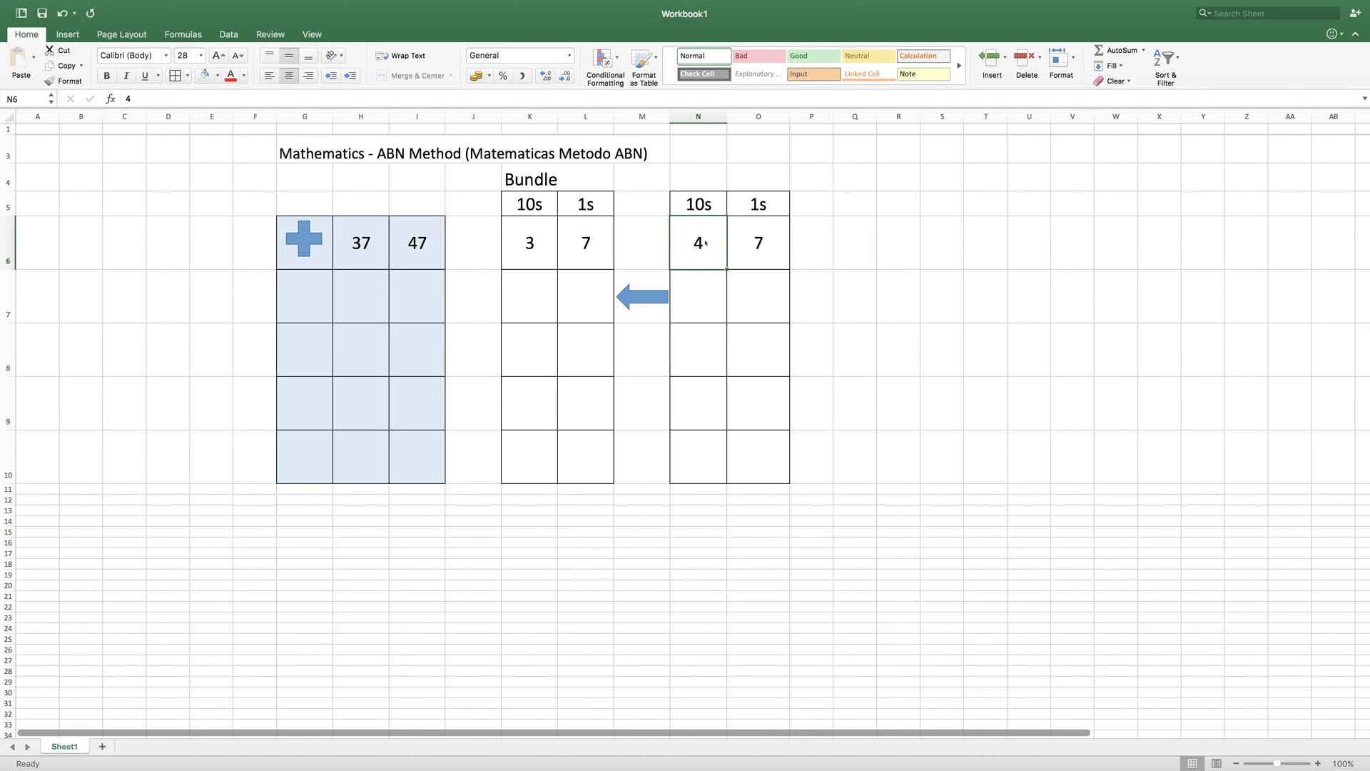
{"action": "left_click", "coordinate": [311, 302]}
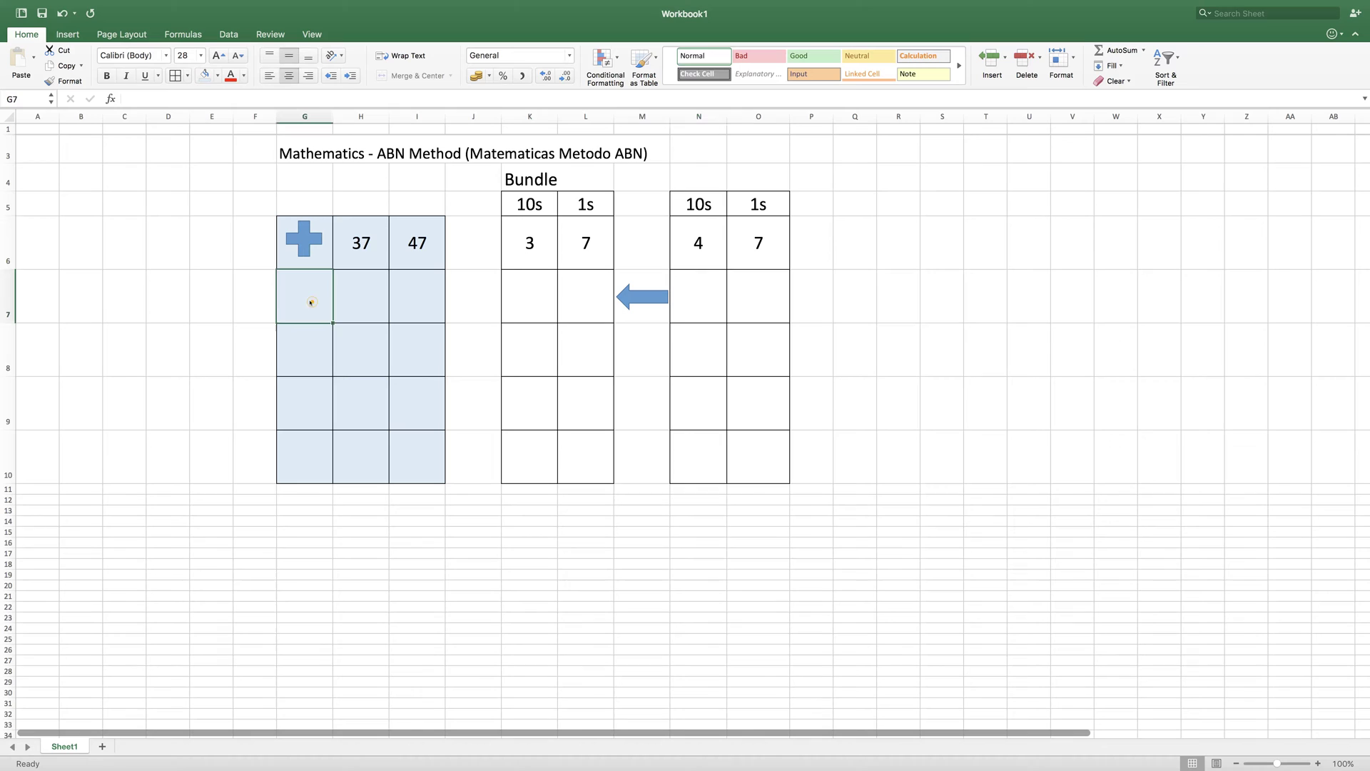
{"action": "type", "text": "40"}
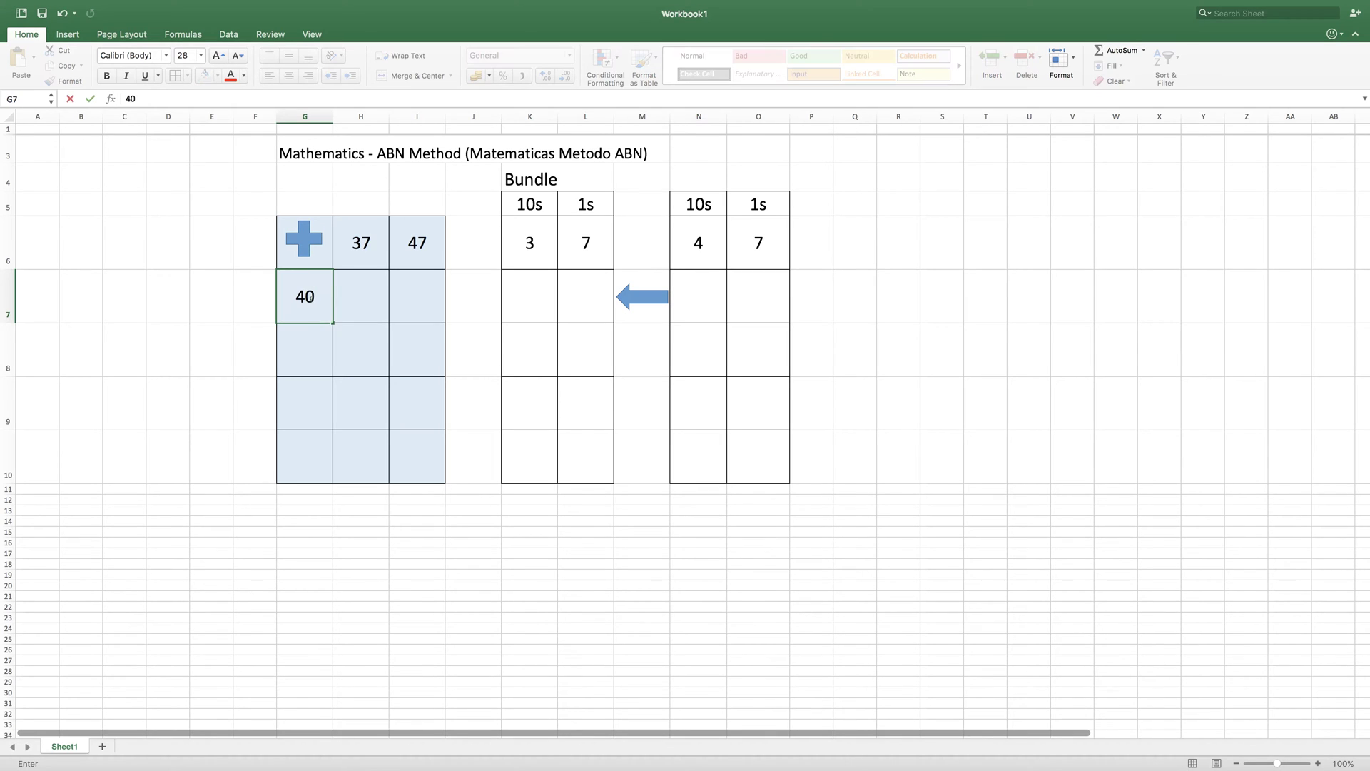
{"action": "key", "text": "Tab"}
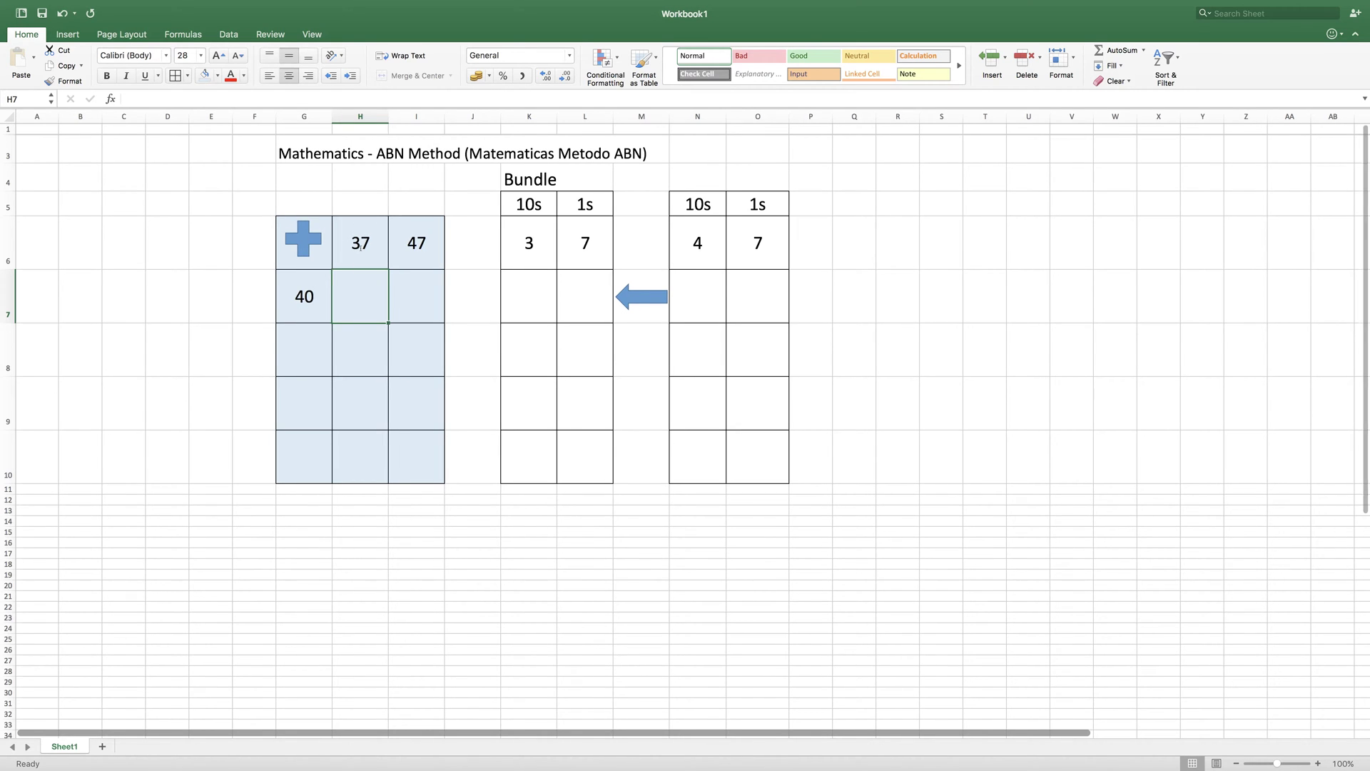
{"action": "type", "text": "77"}
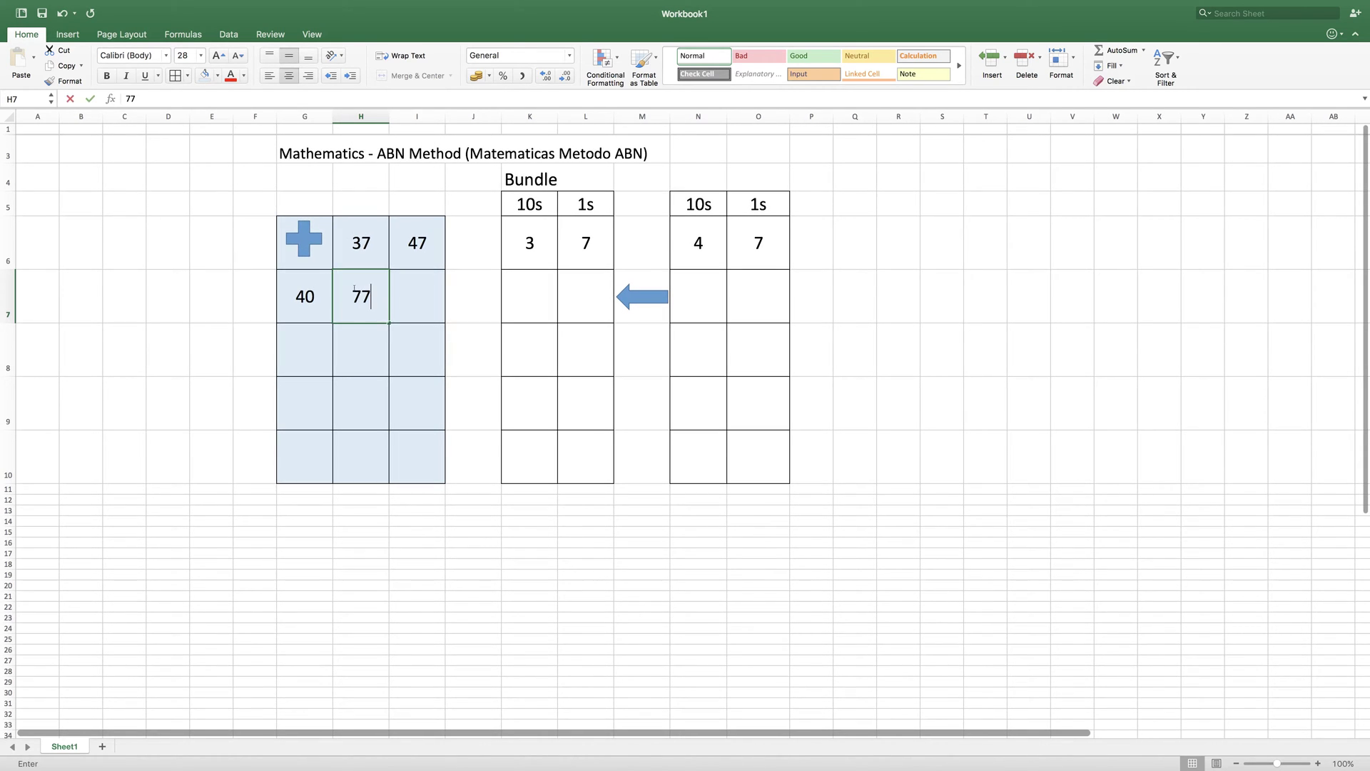
{"action": "left_click", "coordinate": [420, 278]}
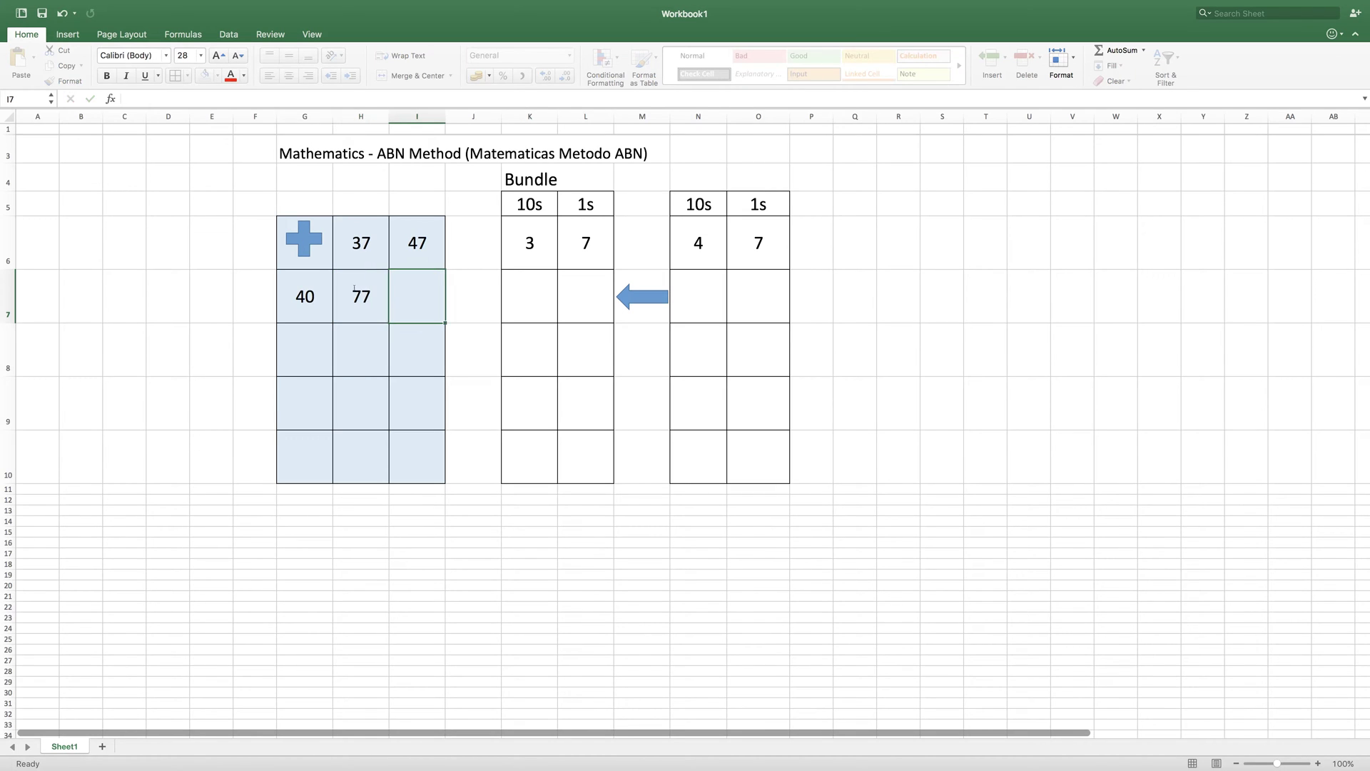
{"action": "scroll", "coordinate": [421, 278], "scroll_direction": "down", "scroll_amount": 3}
{"action": "scroll", "coordinate": [421, 278], "scroll_direction": "up", "scroll_amount": 3}
{"action": "scroll", "coordinate": [443, 282], "scroll_direction": "down", "scroll_amount": 1}
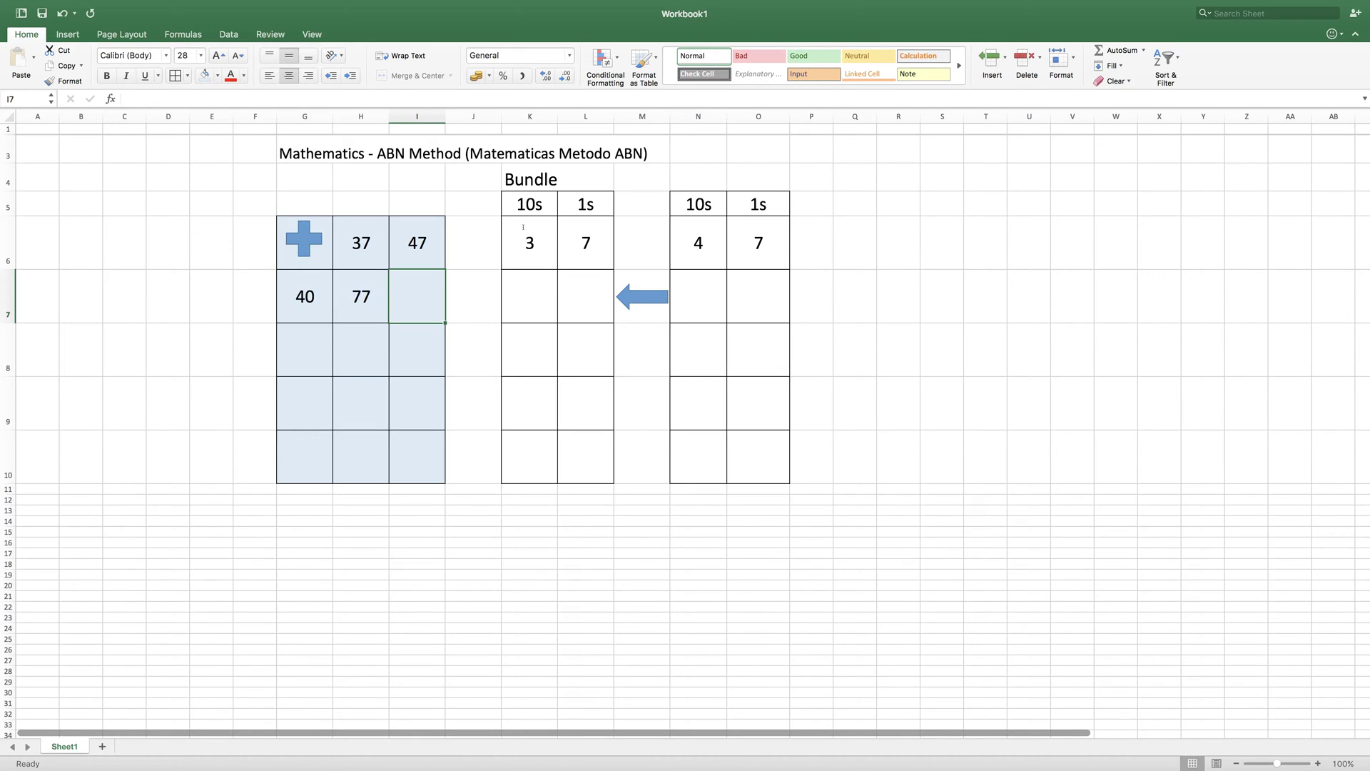
Record 7 tens and 7 ones in the first bundle table (K7:L7).
{"action": "left_click", "coordinate": [528, 297]}
{"action": "type", "text": "7"}
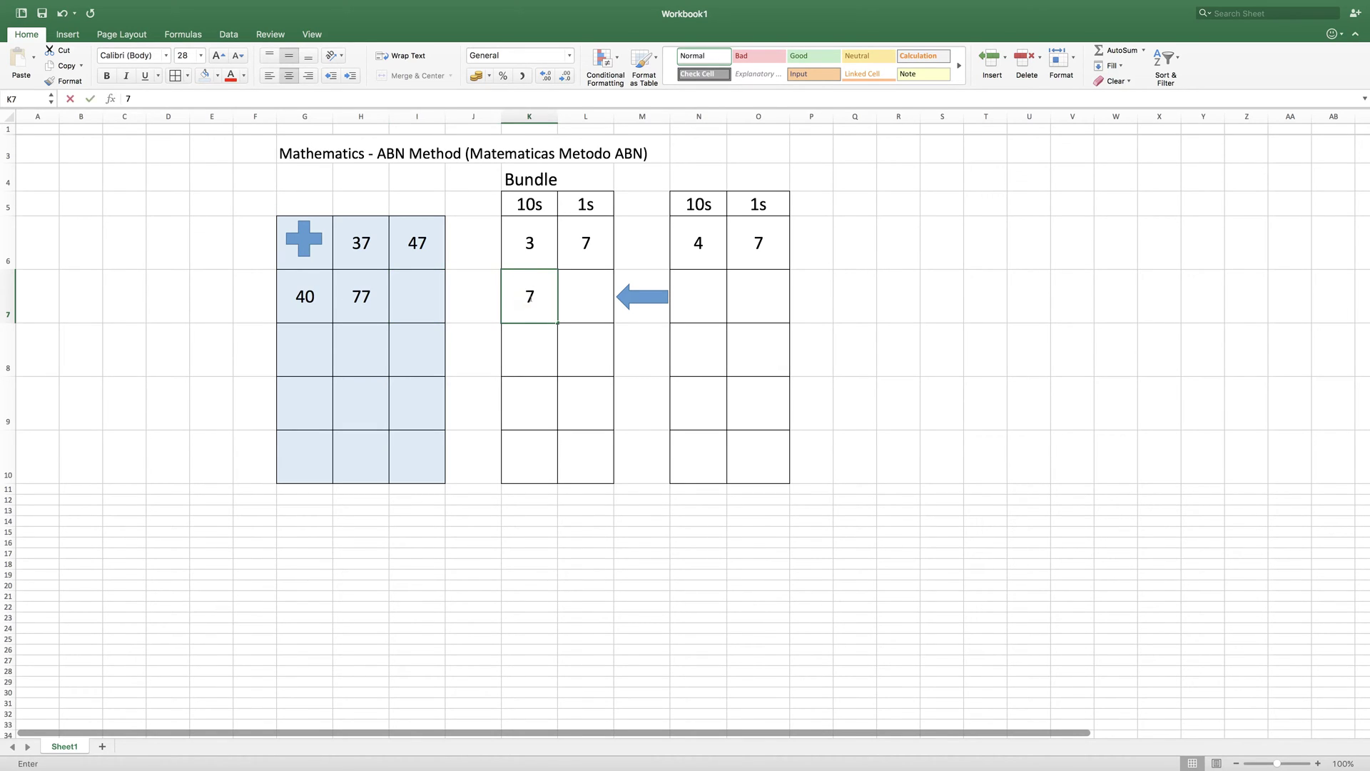
{"action": "key", "text": "Tab"}
{"action": "type", "text": "7"}
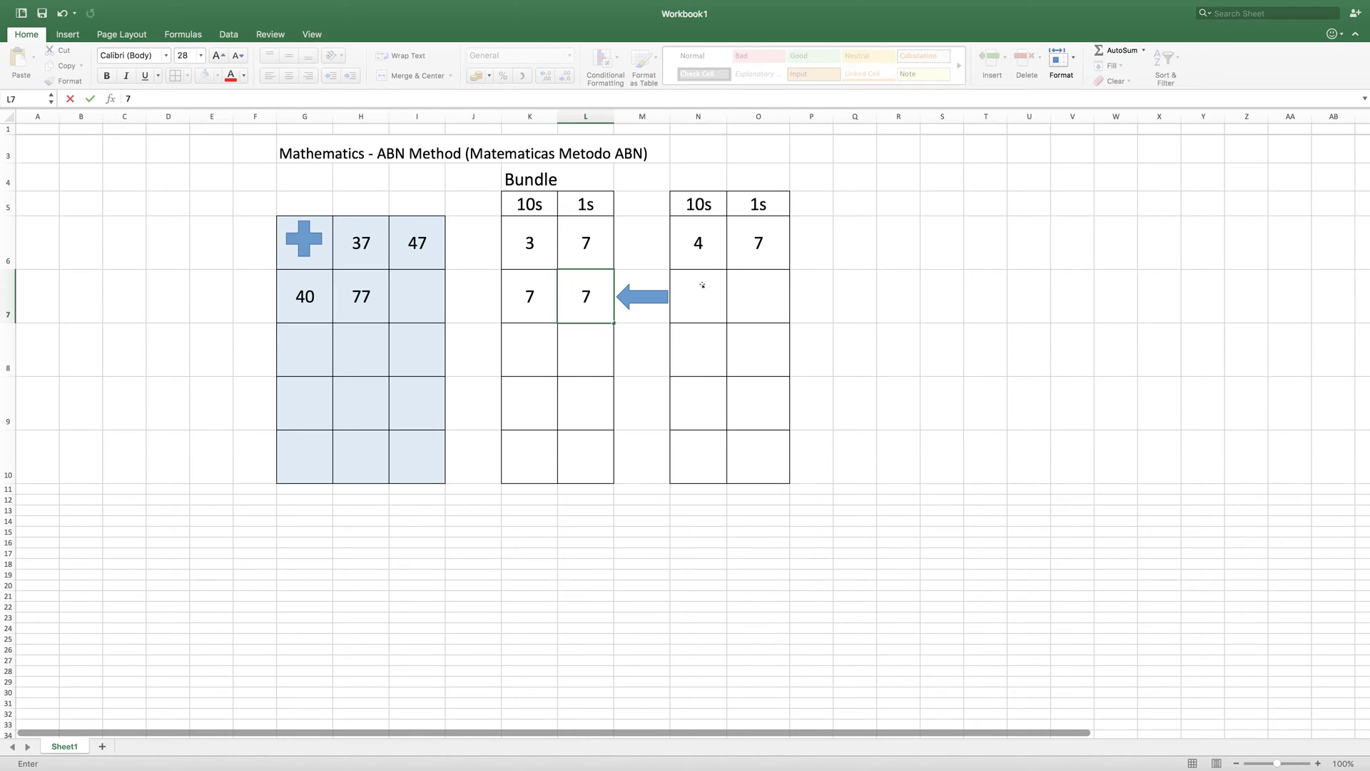
{"action": "left_click", "coordinate": [702, 292]}
Record 0 tens and 7 ones in the second bundle table, and 7 left in I7.
{"action": "type", "text": "0"}
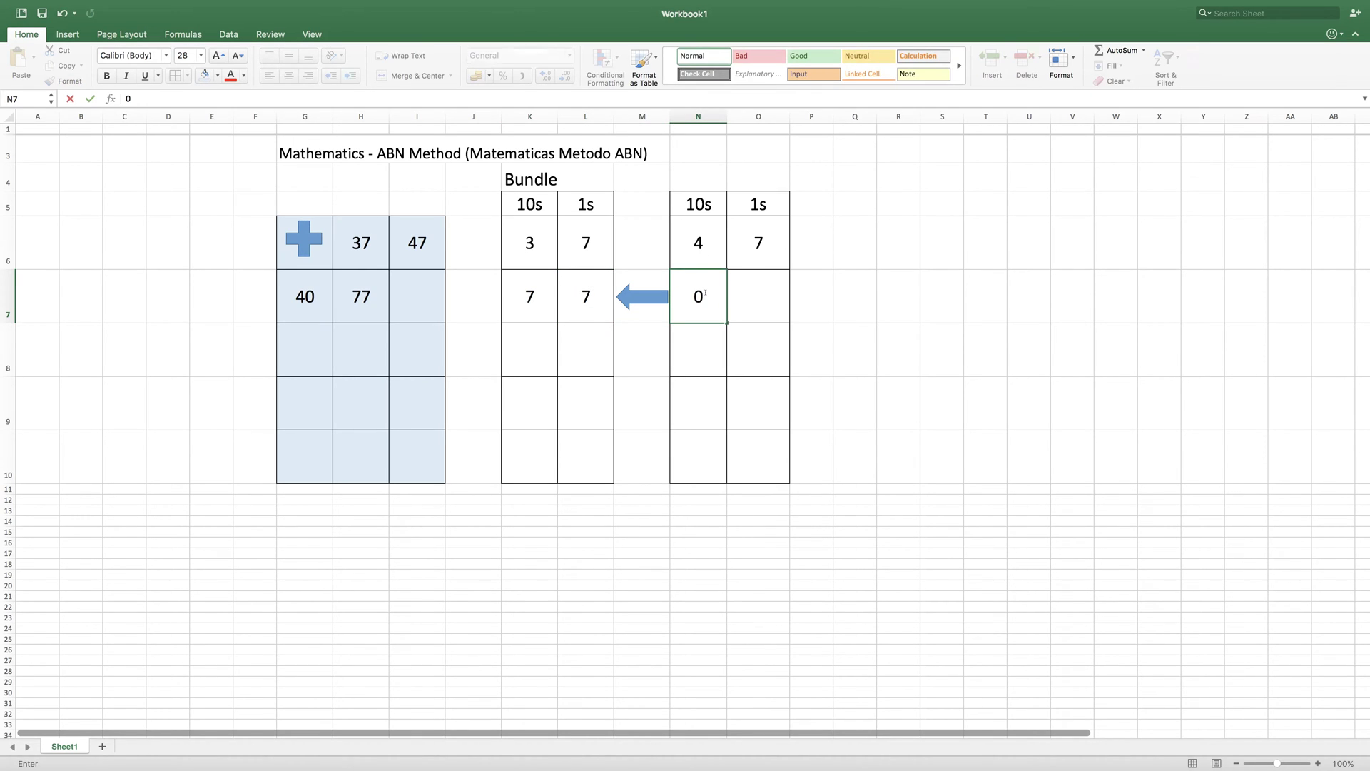
{"action": "key", "text": "Tab"}
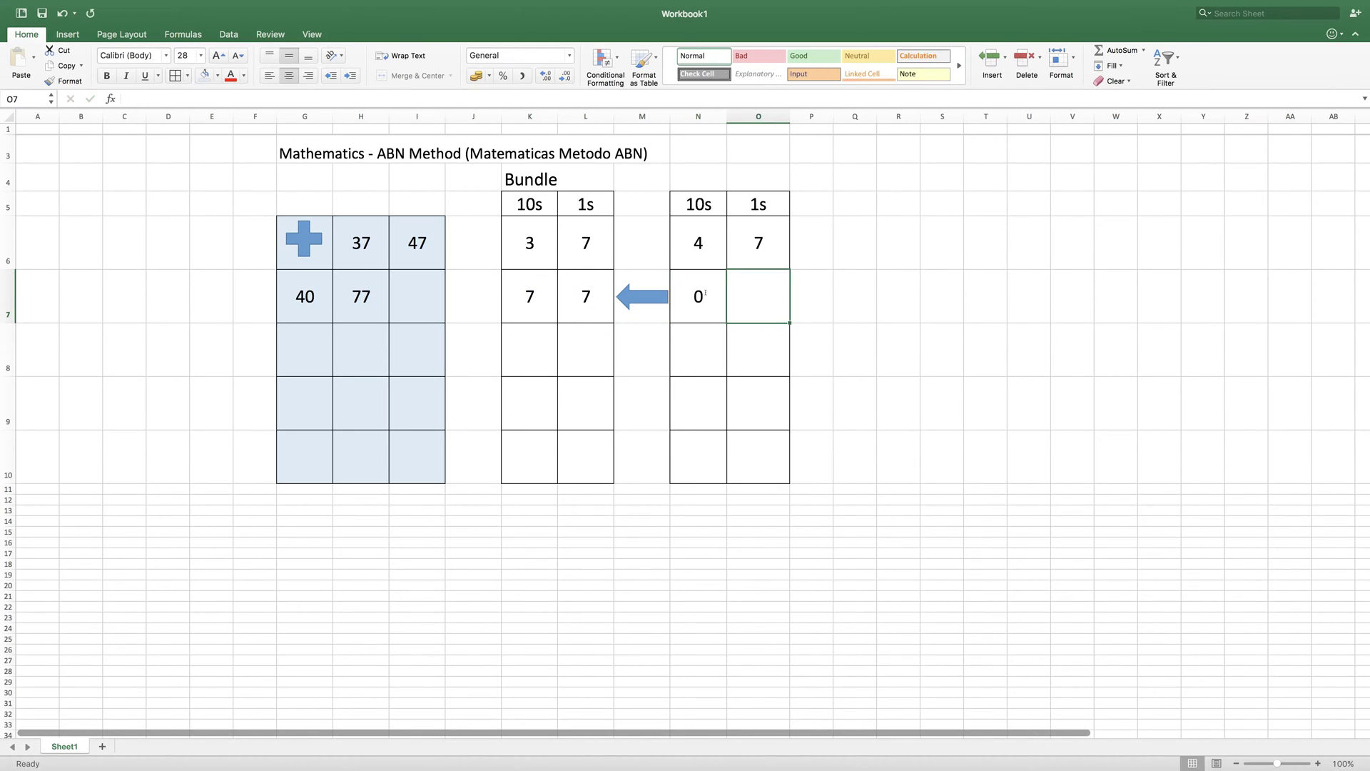
{"action": "type", "text": "7"}
{"action": "left_click", "coordinate": [422, 298]}
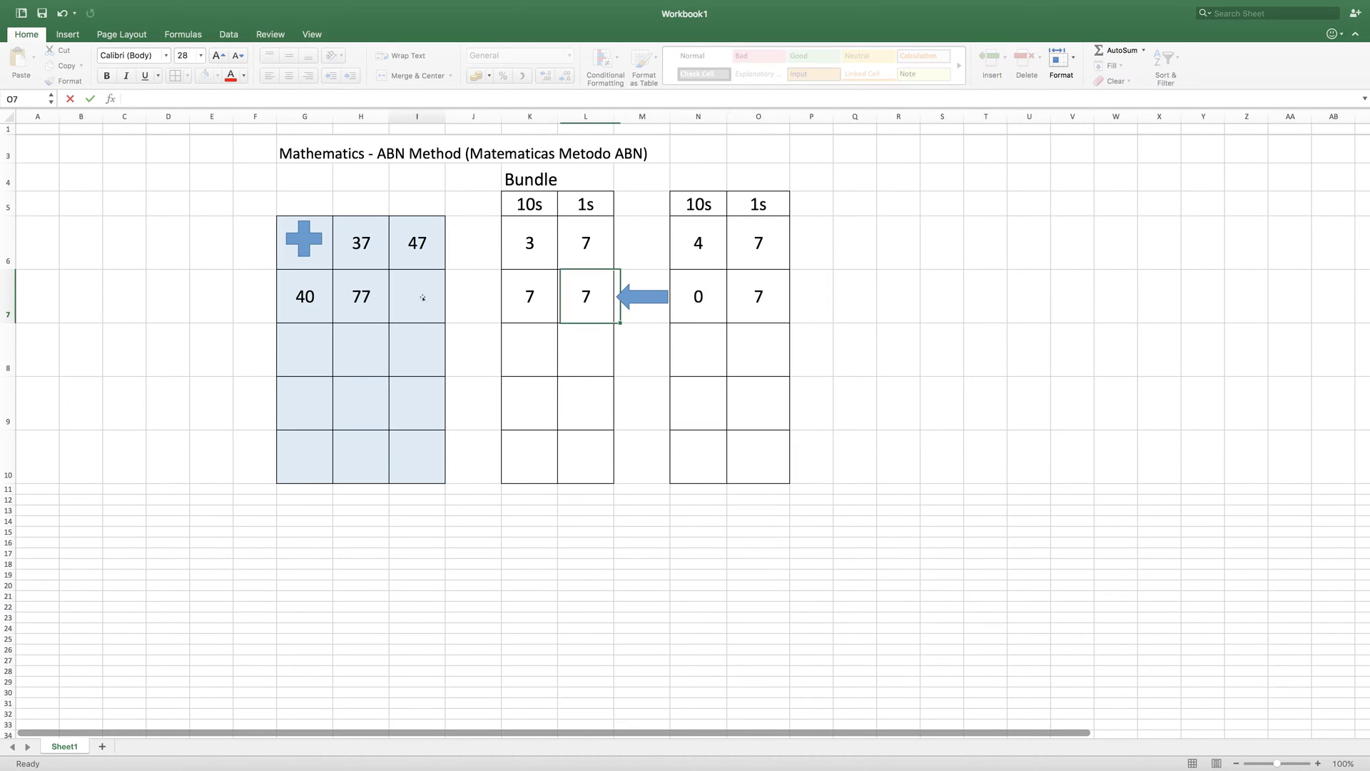
{"action": "type", "text": "7"}
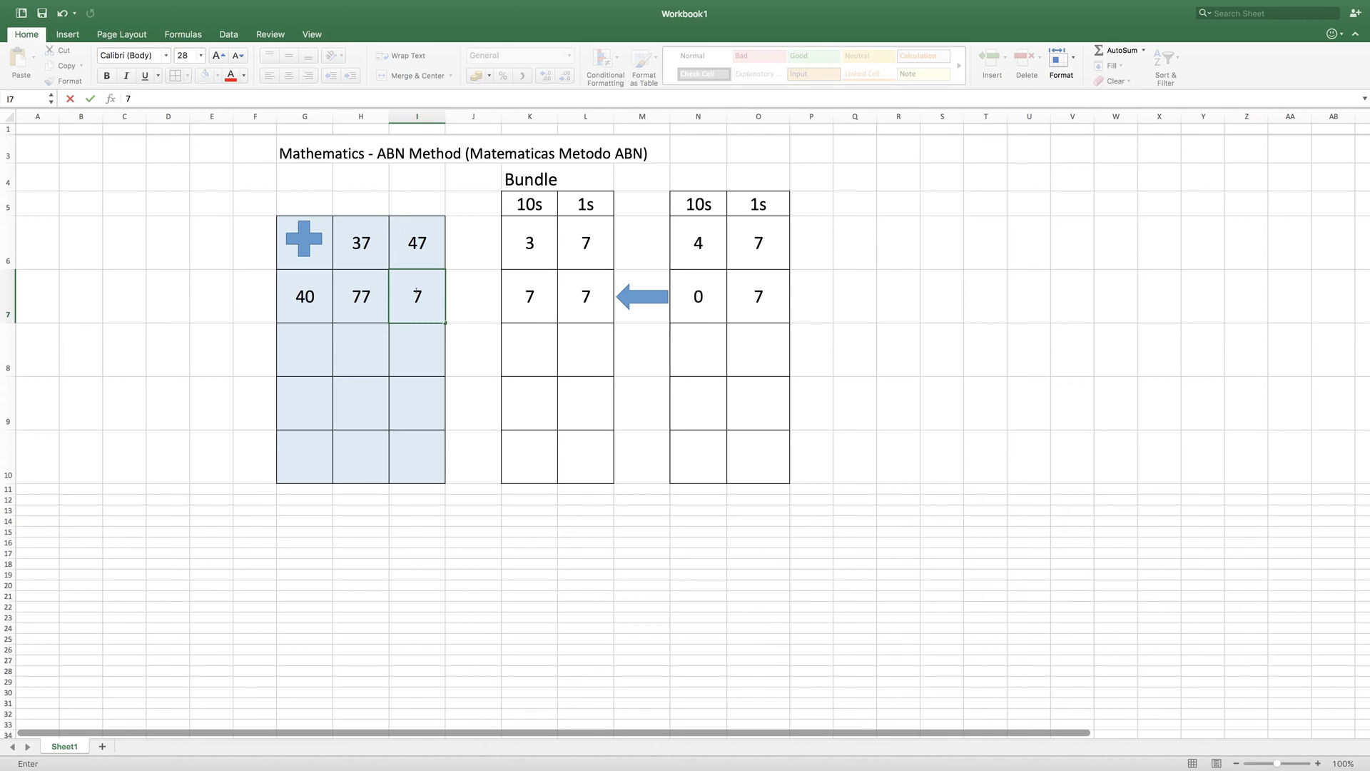
Enter 3 in G8 and the new running total 80 in H8.
{"action": "left_click", "coordinate": [323, 341]}
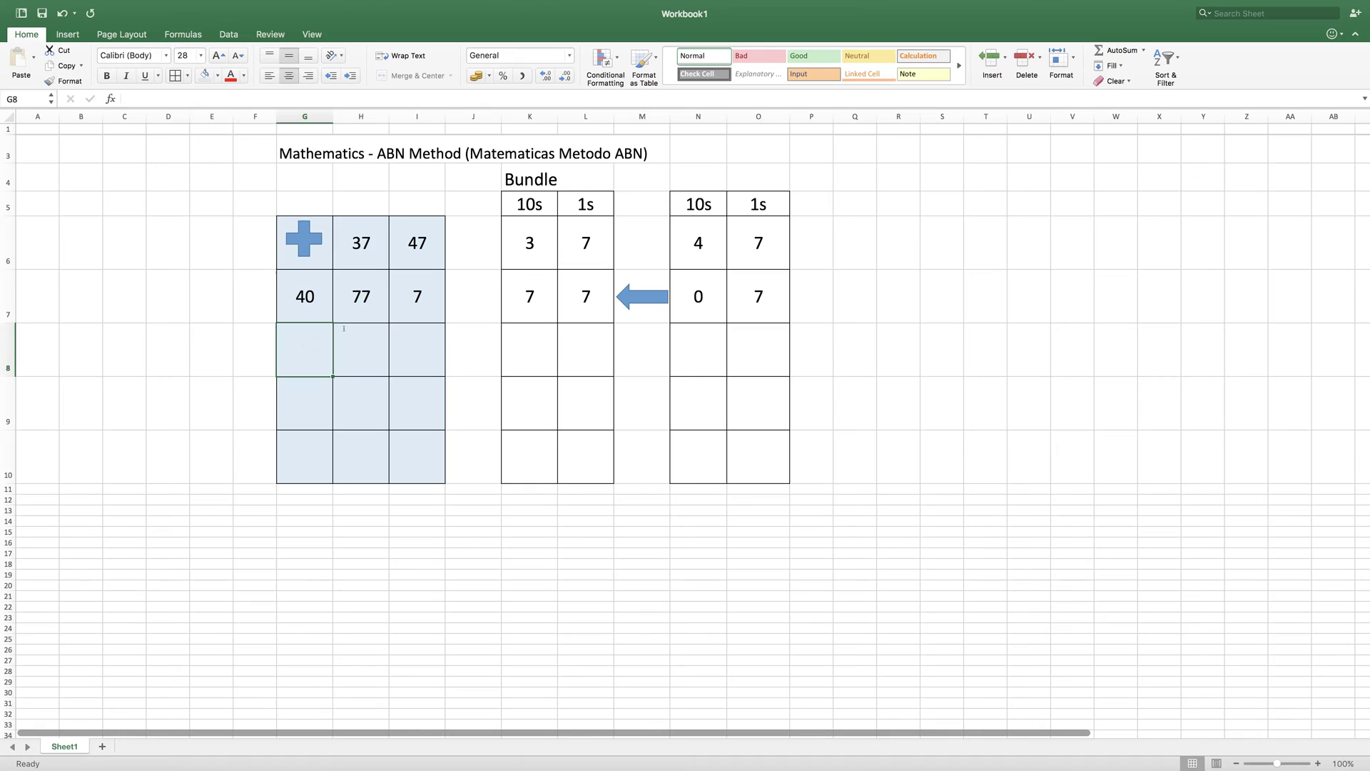
{"action": "type", "text": "3"}
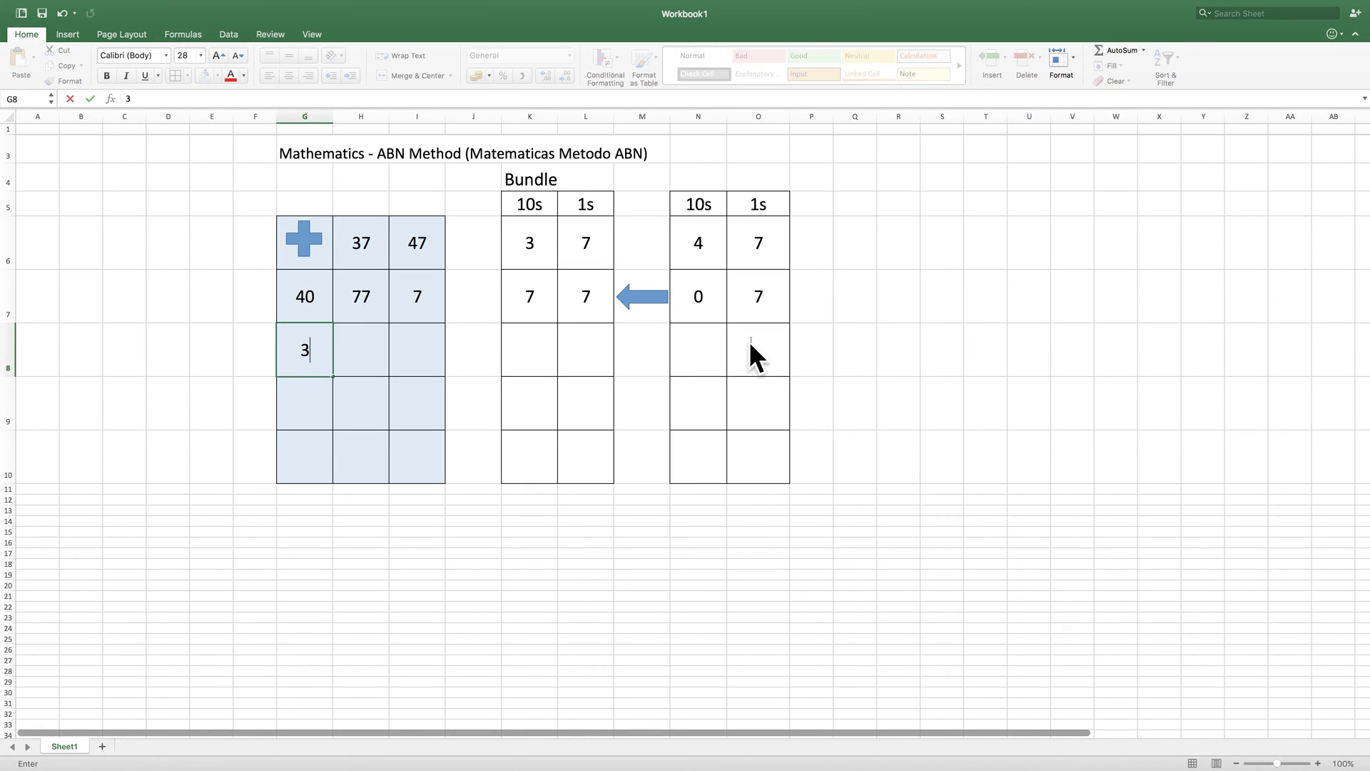
{"action": "left_click", "coordinate": [750, 340]}
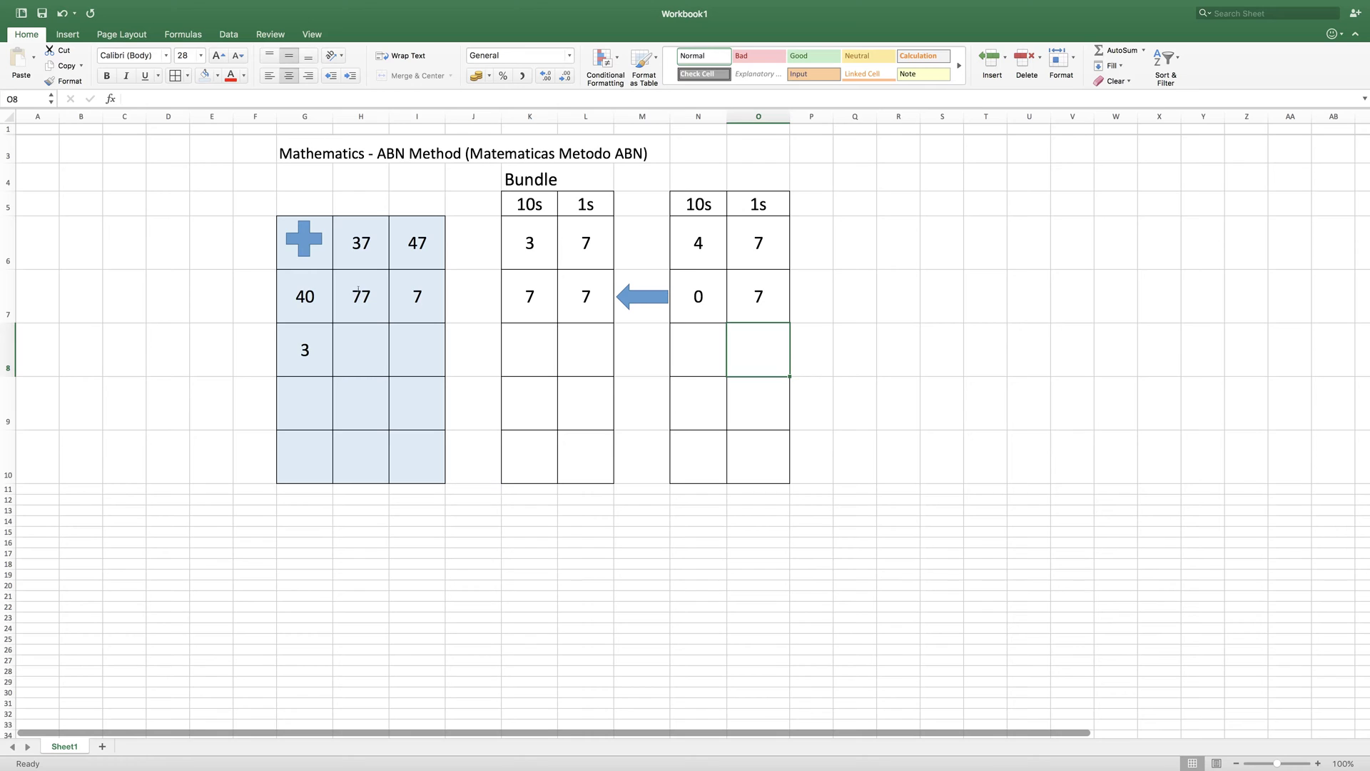
{"action": "left_click", "coordinate": [354, 346]}
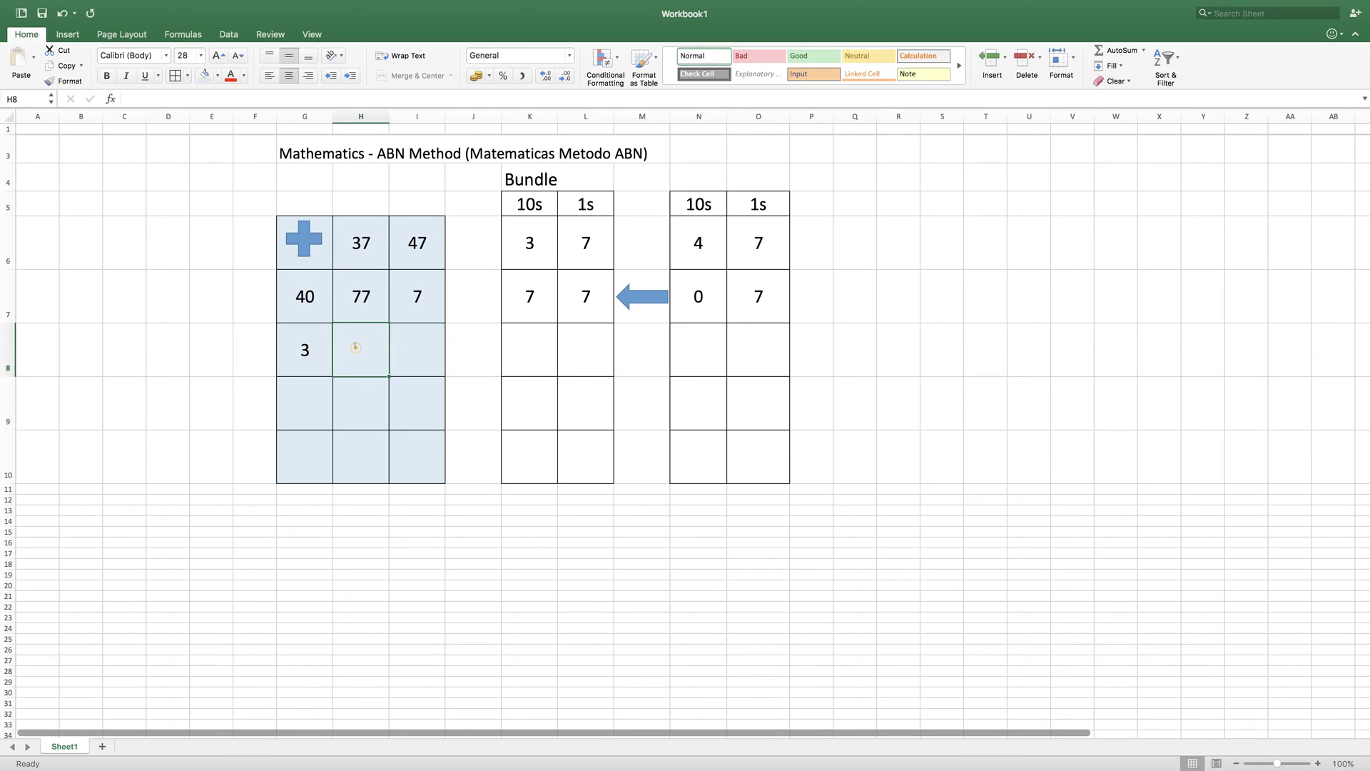
{"action": "type", "text": "80"}
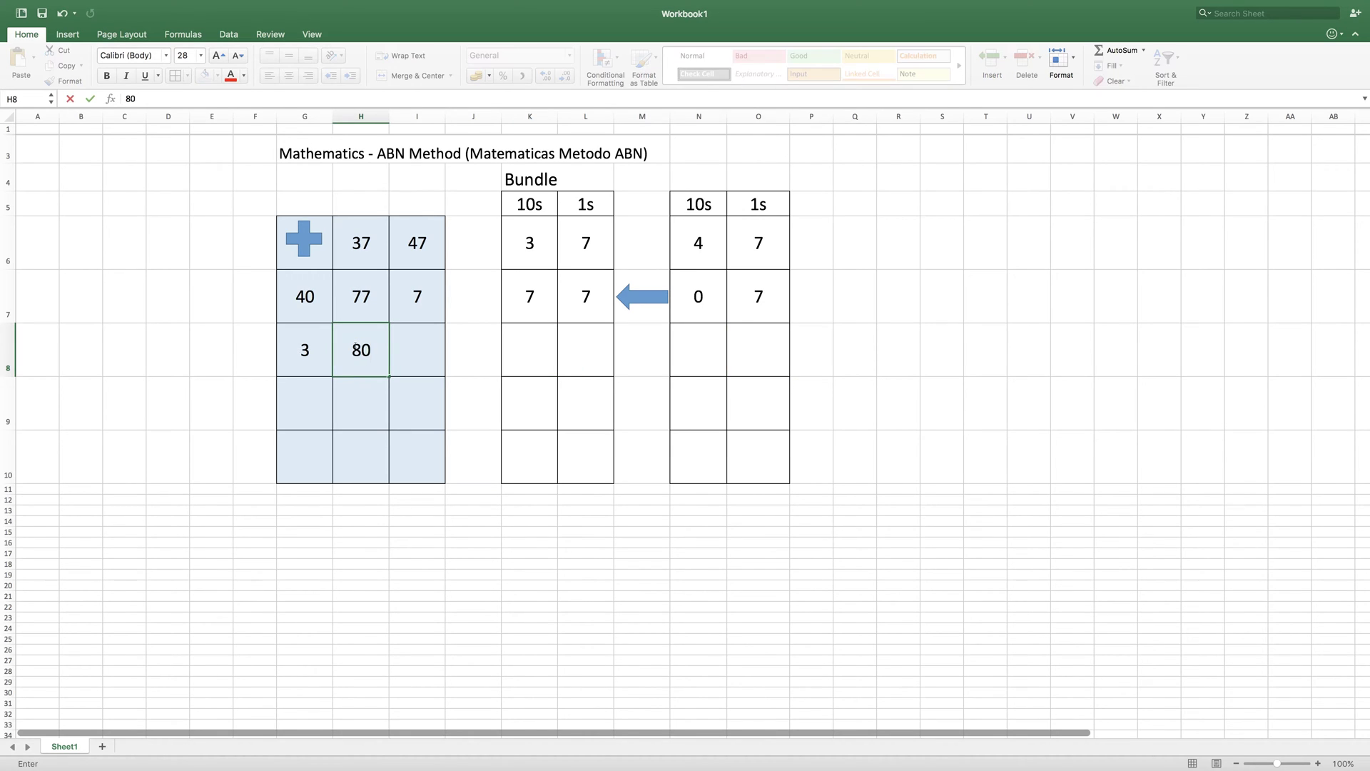
{"action": "left_click", "coordinate": [545, 343]}
Record 8 tens and 0 ones in the first bundle table (K8:L8).
{"action": "type", "text": "80"}
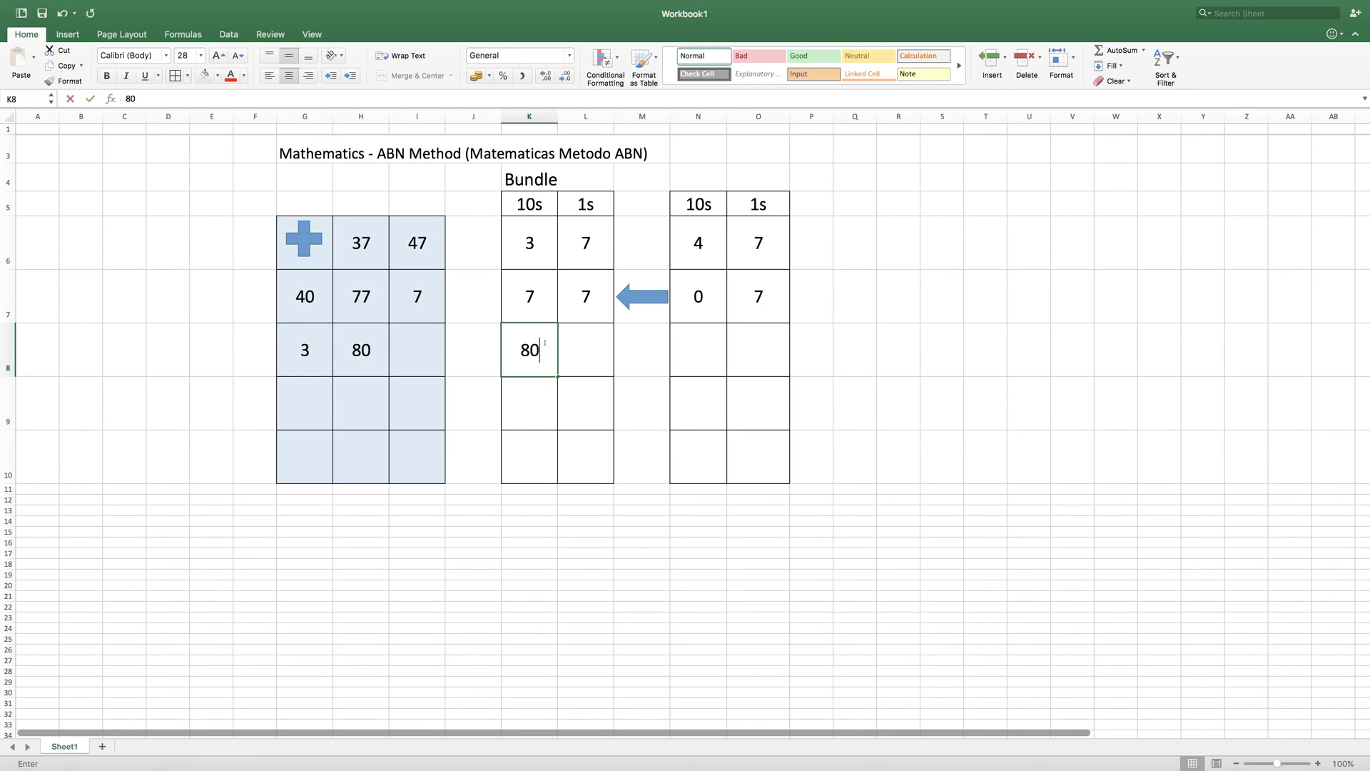
{"action": "key", "text": "Tab"}
{"action": "type", "text": "9"}
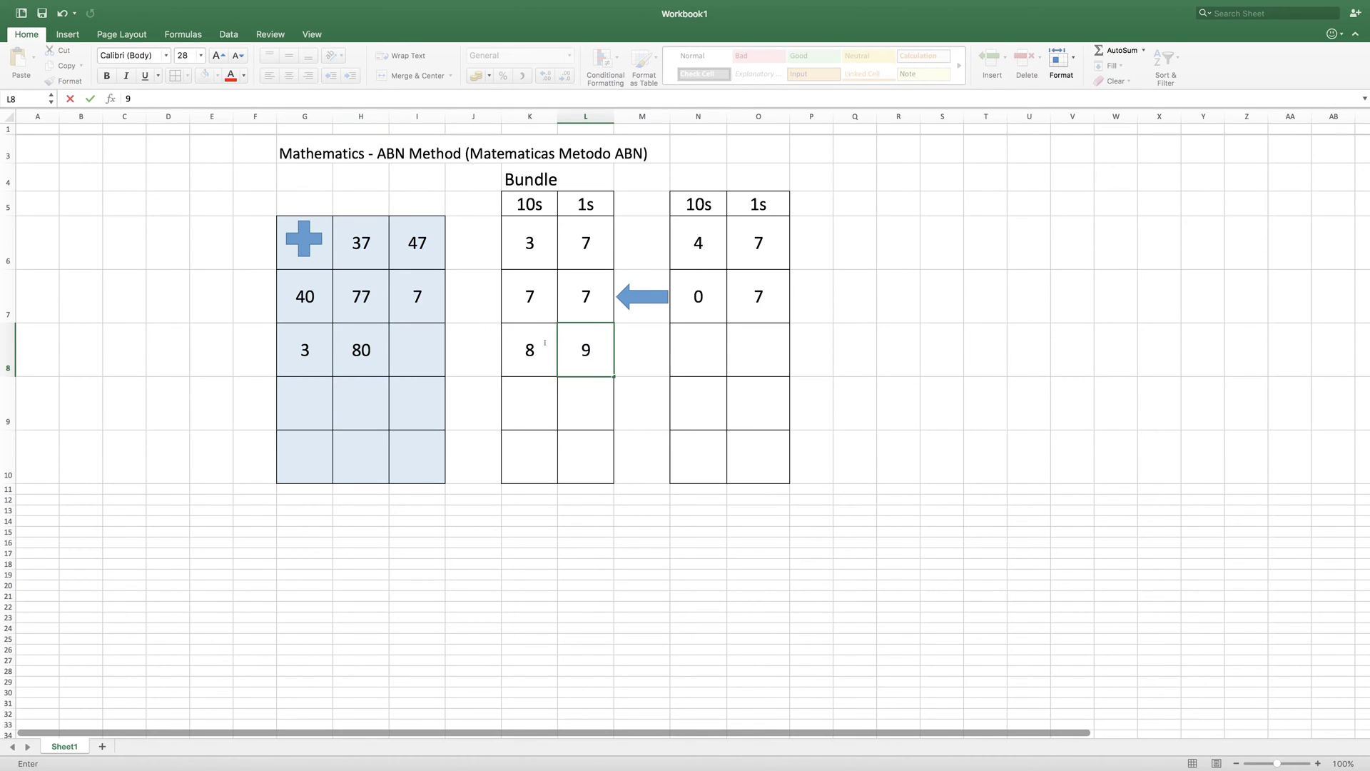
{"action": "key", "text": "BackSpace"}
{"action": "type", "text": "0"}
{"action": "key", "text": "Tab"}
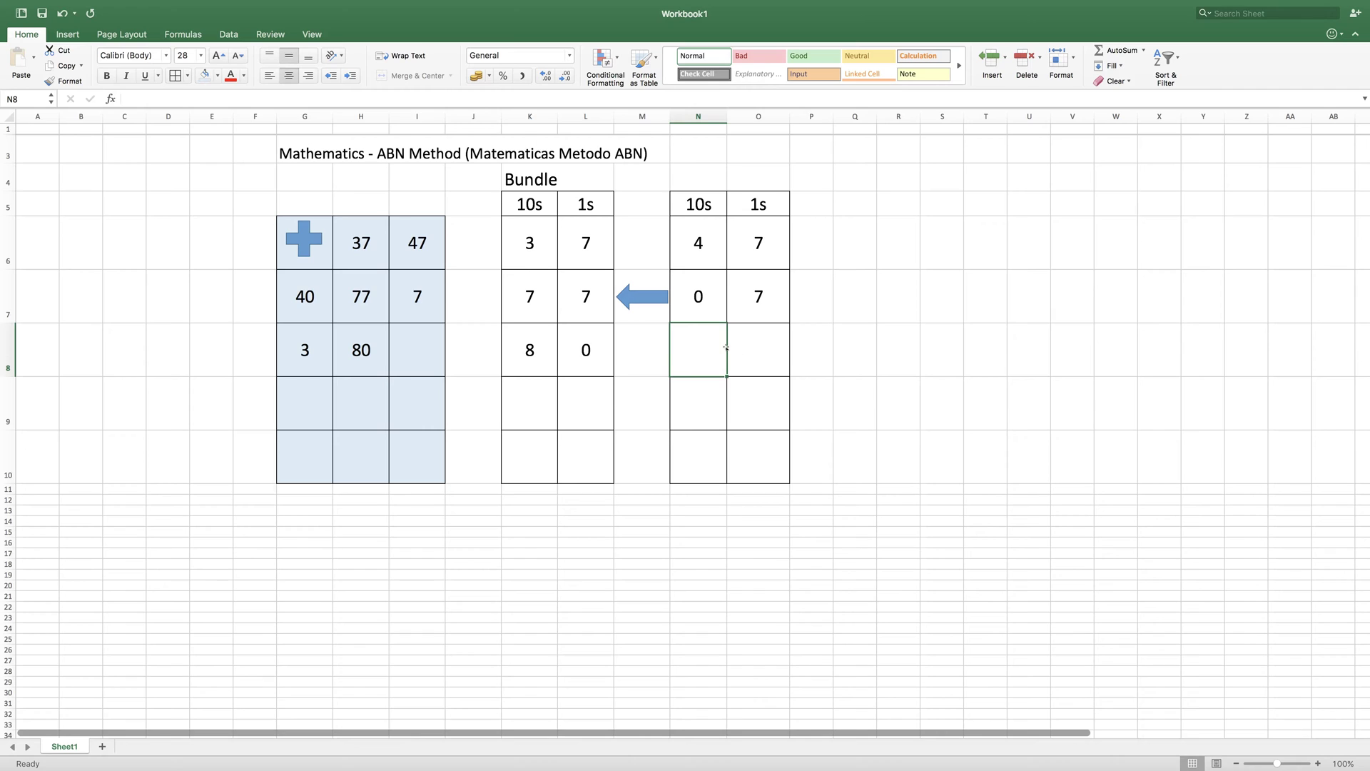
Record 0 tens and 4 ones in the second bundle table, and 4 left in I8.
{"action": "type", "text": "0"}
{"action": "key", "text": "Tab"}
{"action": "type", "text": "4"}
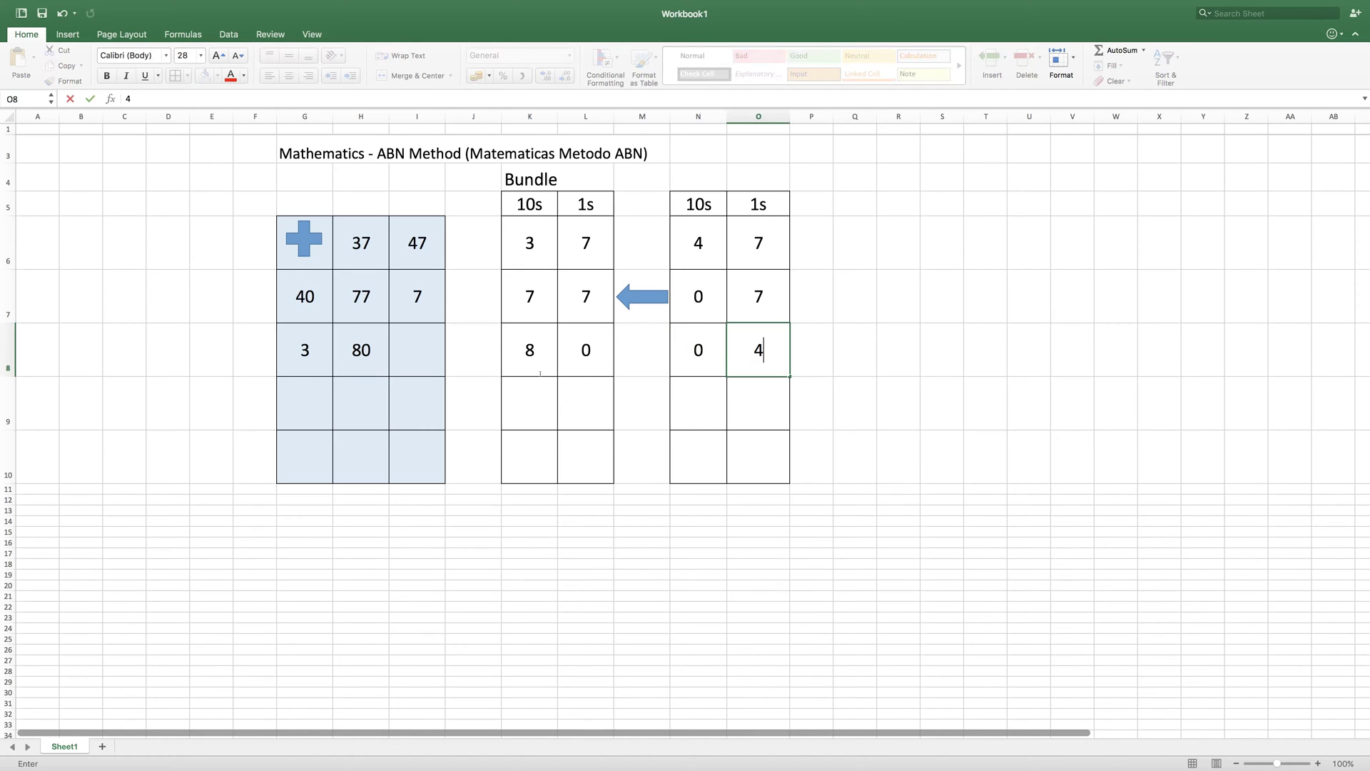
{"action": "left_click", "coordinate": [419, 355]}
{"action": "type", "text": "4"}
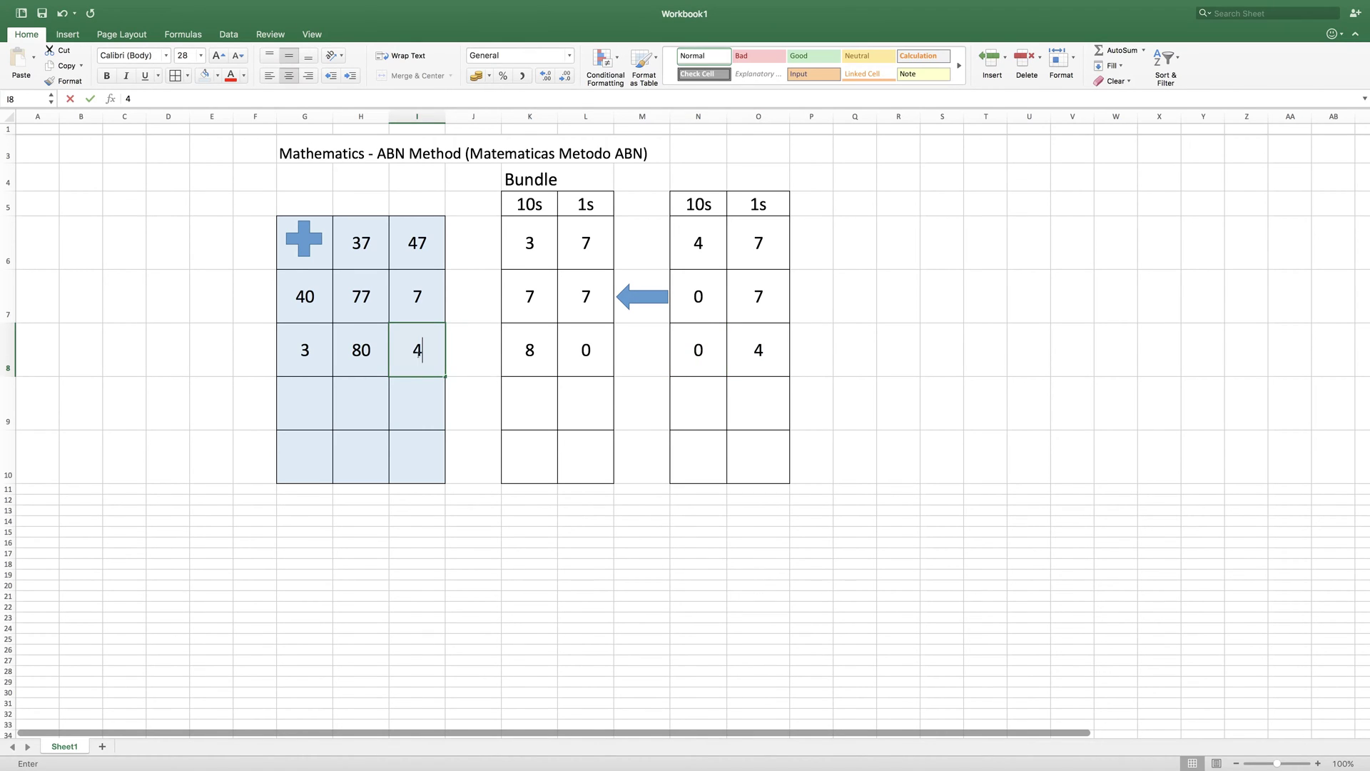
{"action": "key", "text": "Return"}
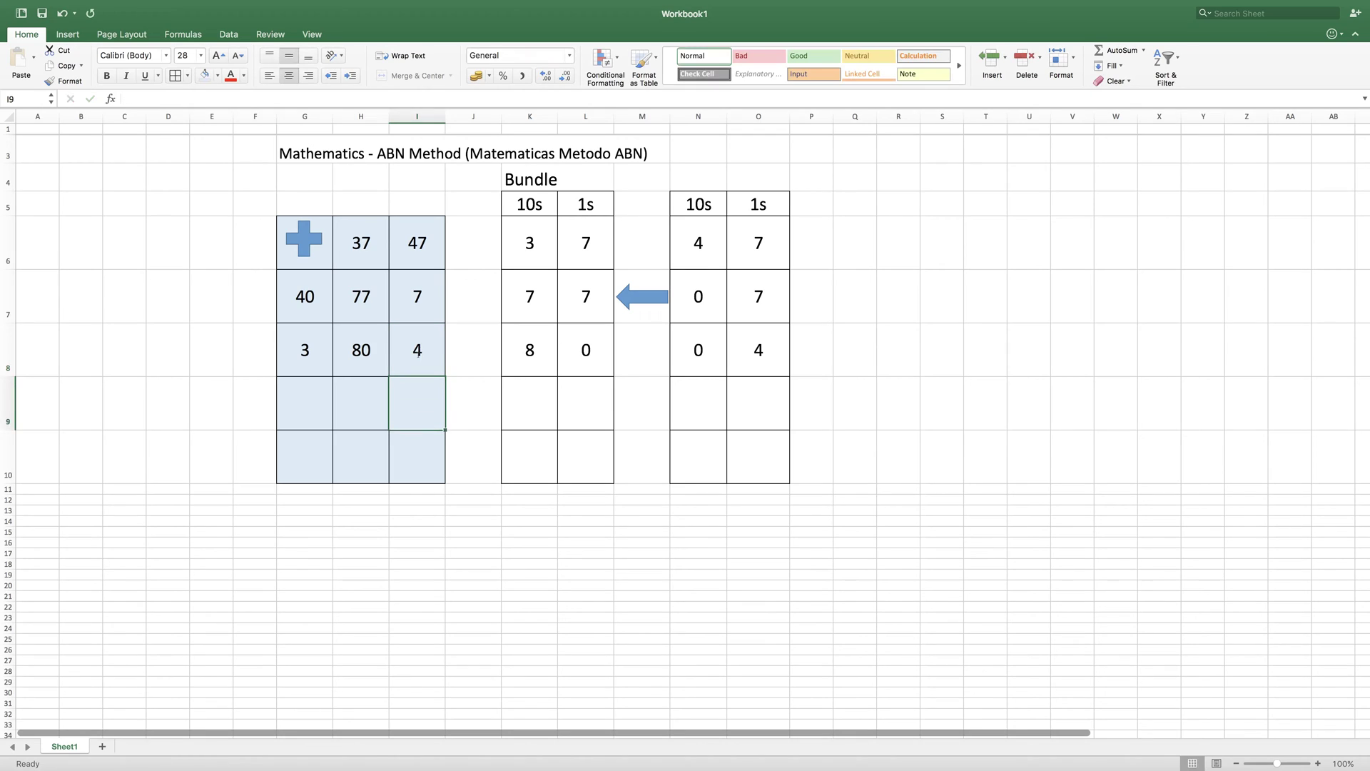
{"action": "key", "text": "Left"}
{"action": "key", "text": "Left"}
{"action": "key", "text": "Left"}
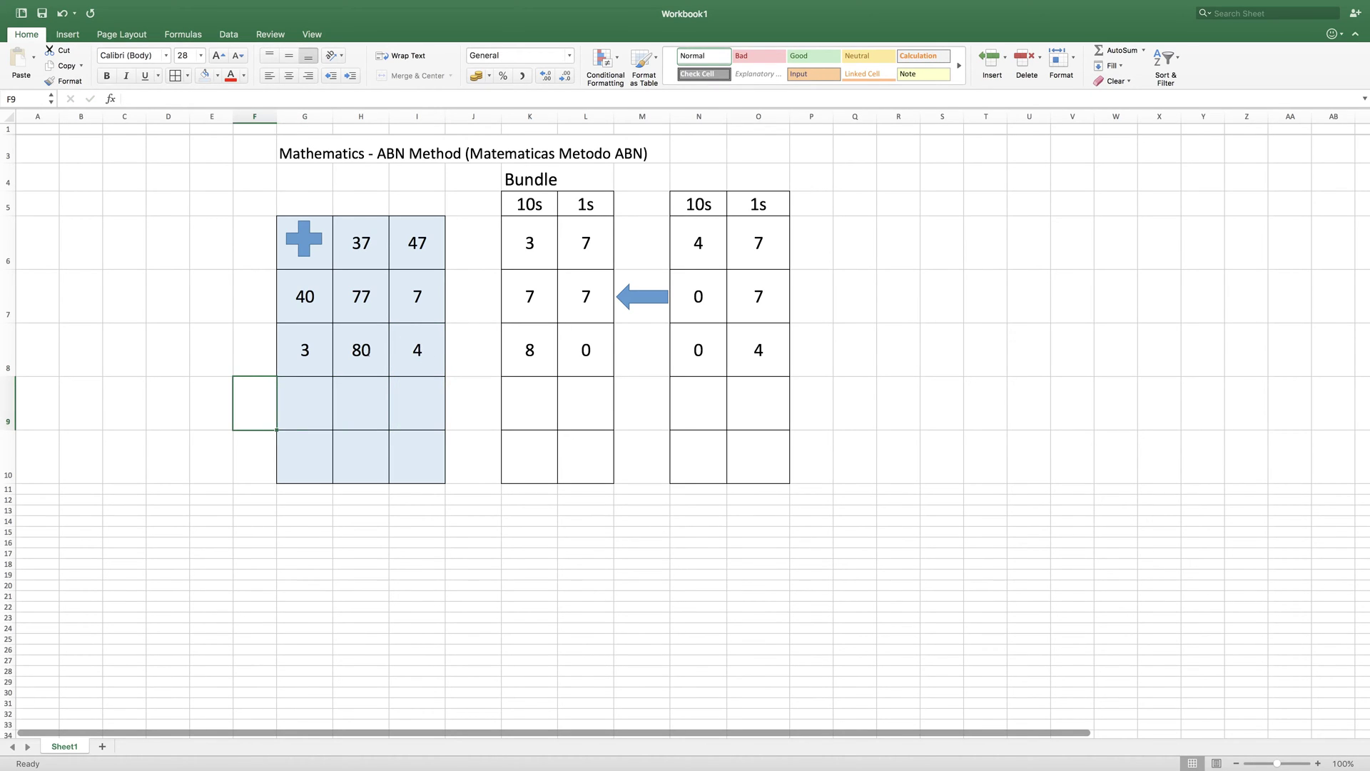
Fill the fourth grid row G9:I9 with 4, 84 and 0.
{"action": "left_click", "coordinate": [309, 381]}
{"action": "type", "text": "4"}
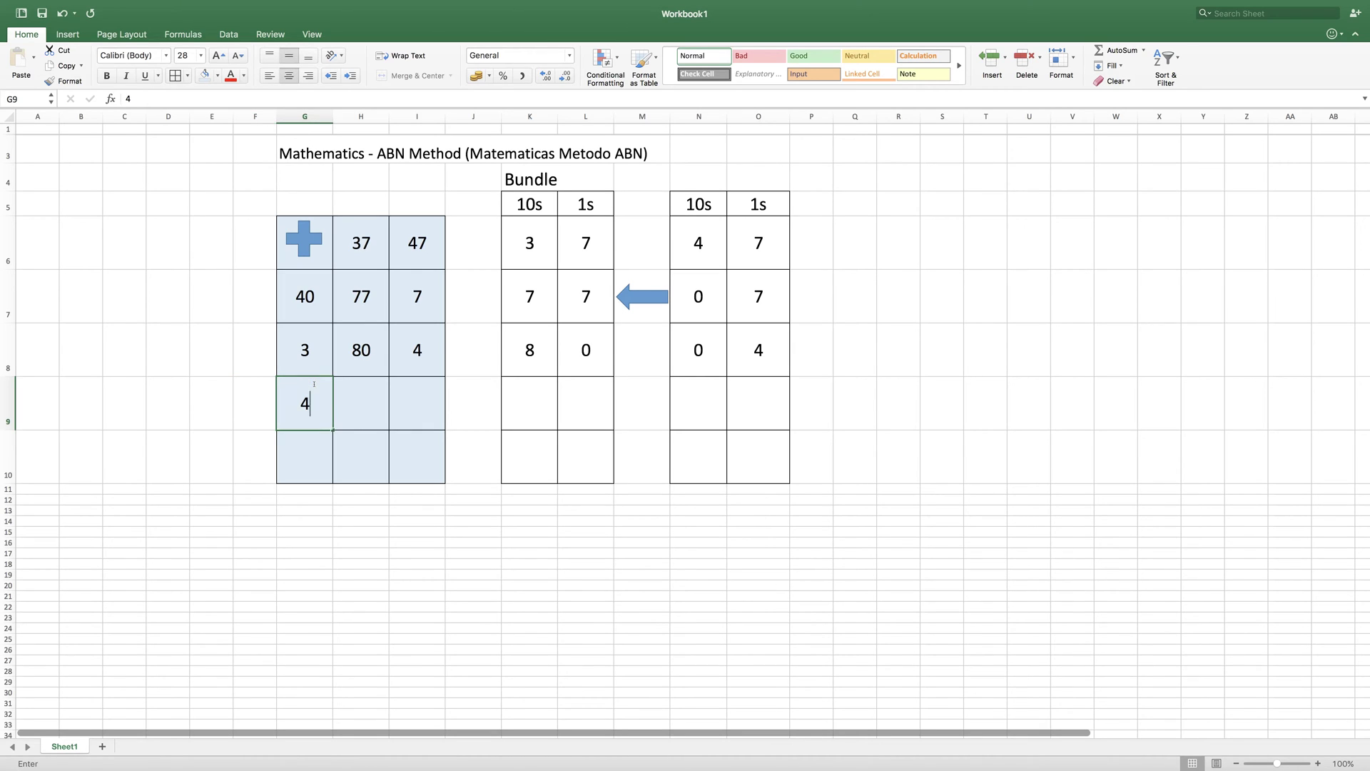
{"action": "key", "text": "Tab"}
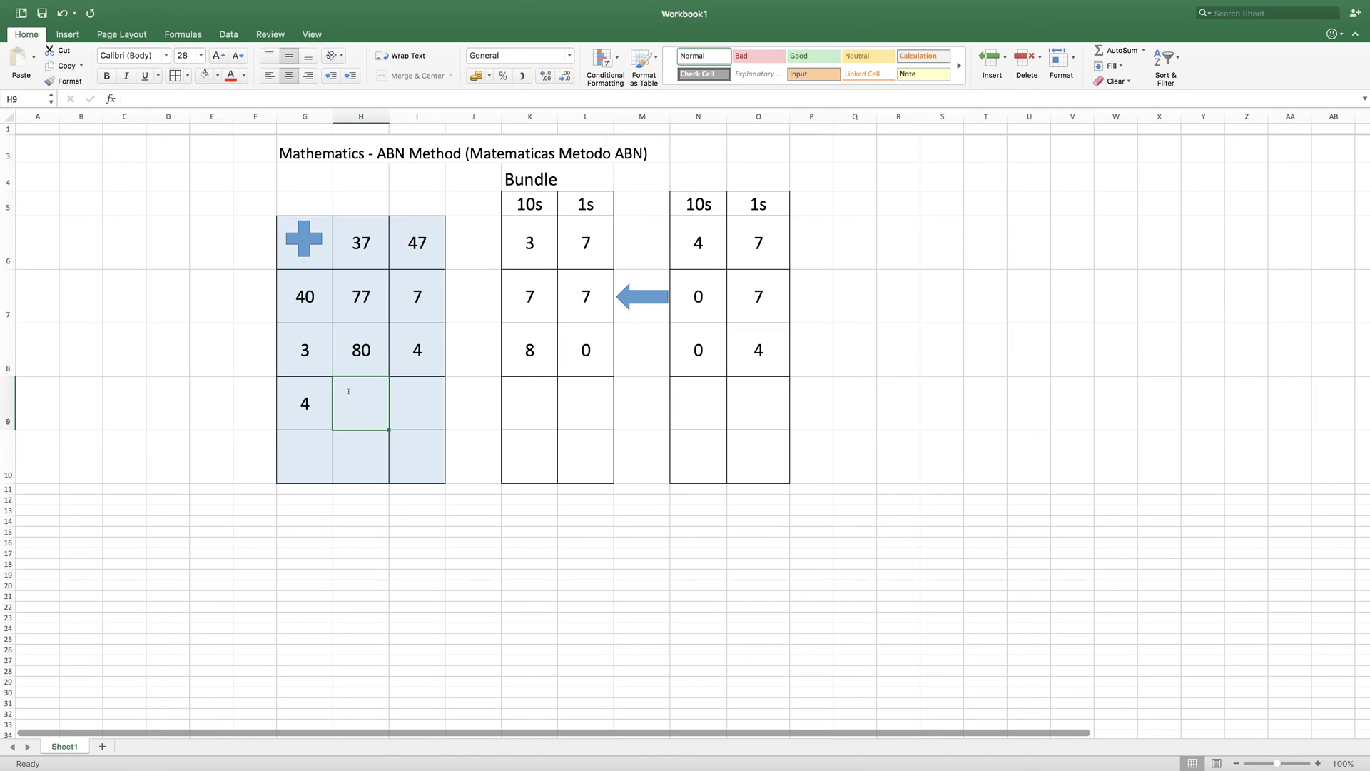
{"action": "type", "text": "84"}
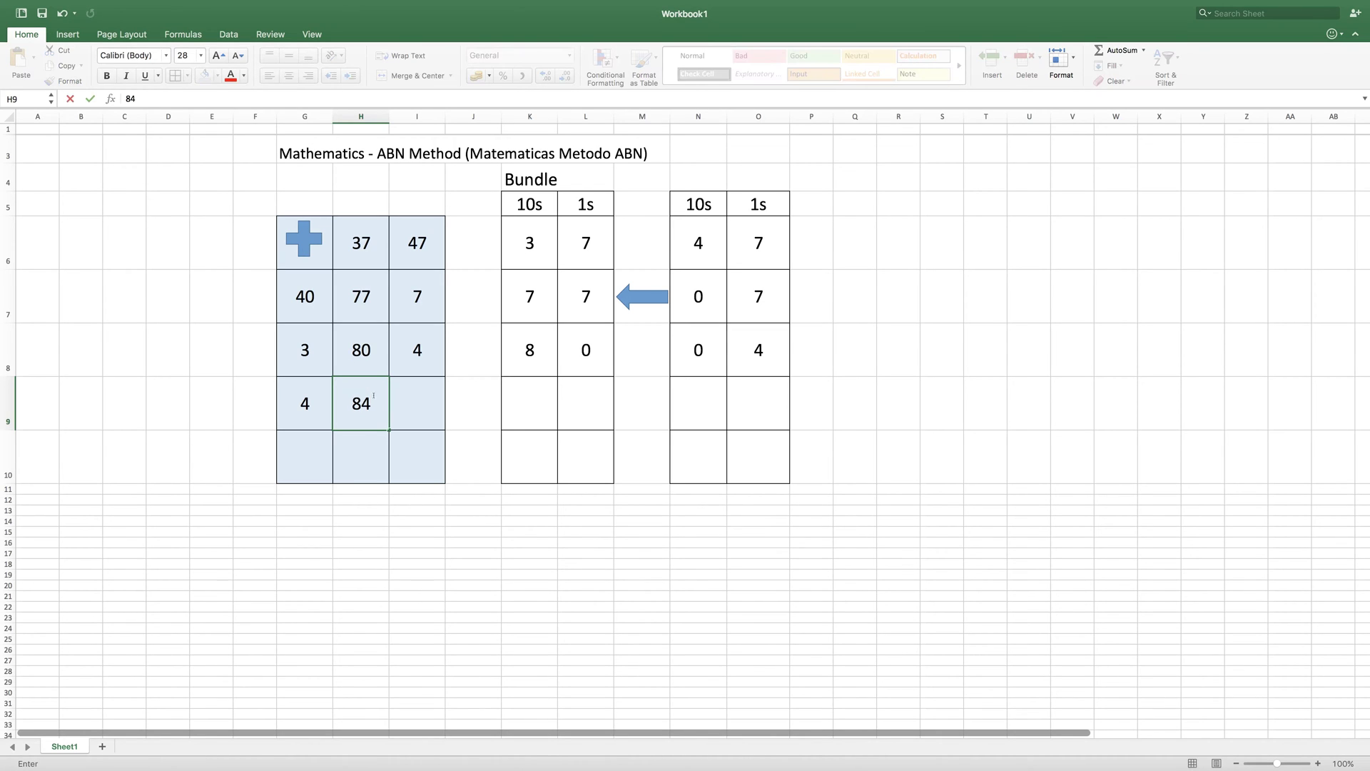
{"action": "left_click", "coordinate": [390, 396]}
{"action": "type", "text": "0"}
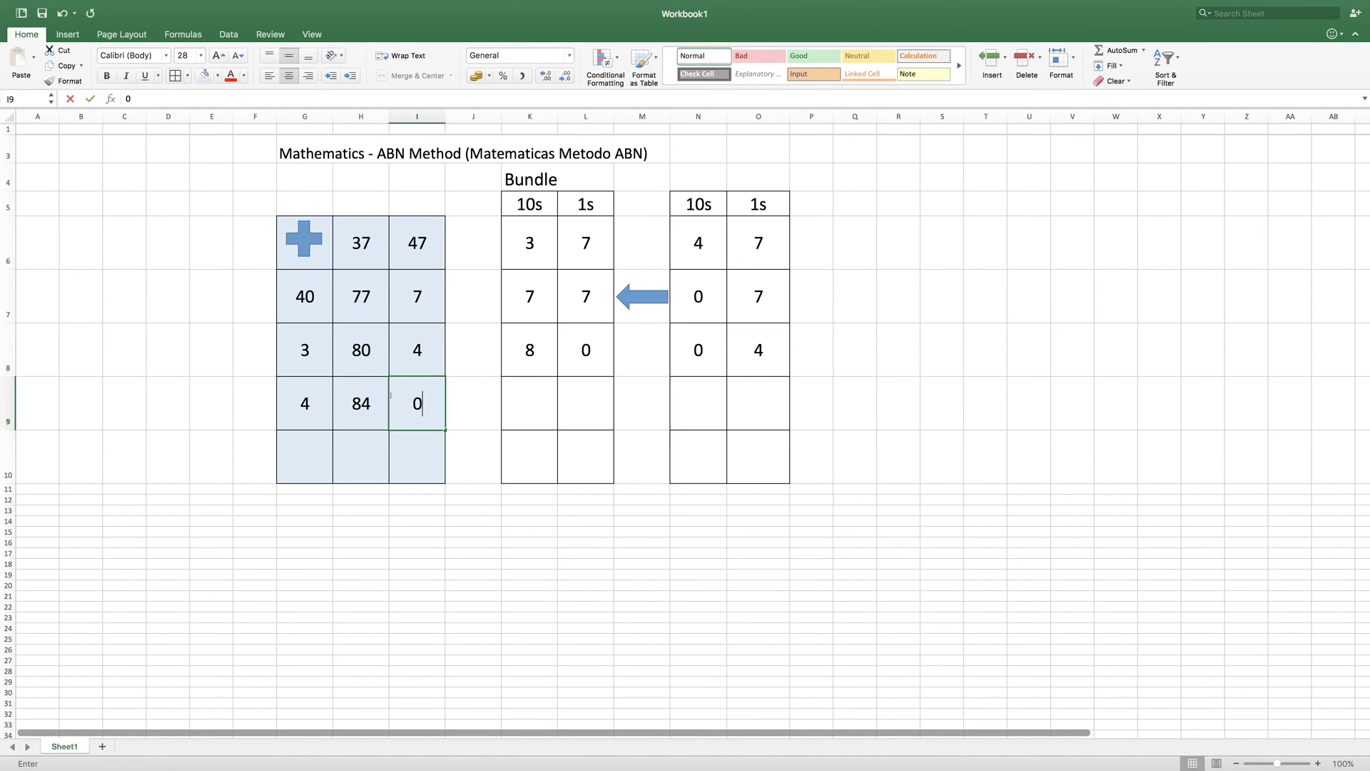
{"action": "key", "text": "Tab"}
Record 8|4 in the first bundle table and 0|0 in the second.
{"action": "left_click", "coordinate": [536, 398]}
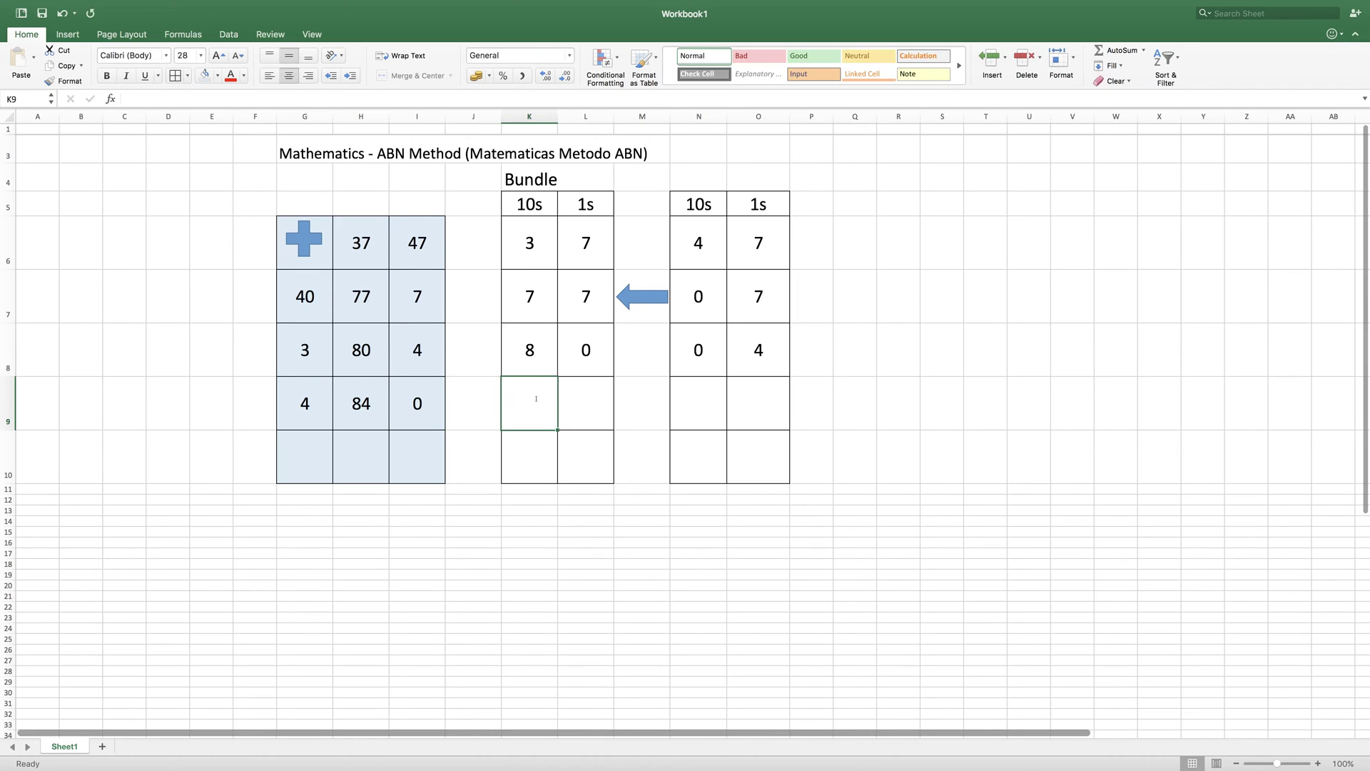
{"action": "type", "text": "84"}
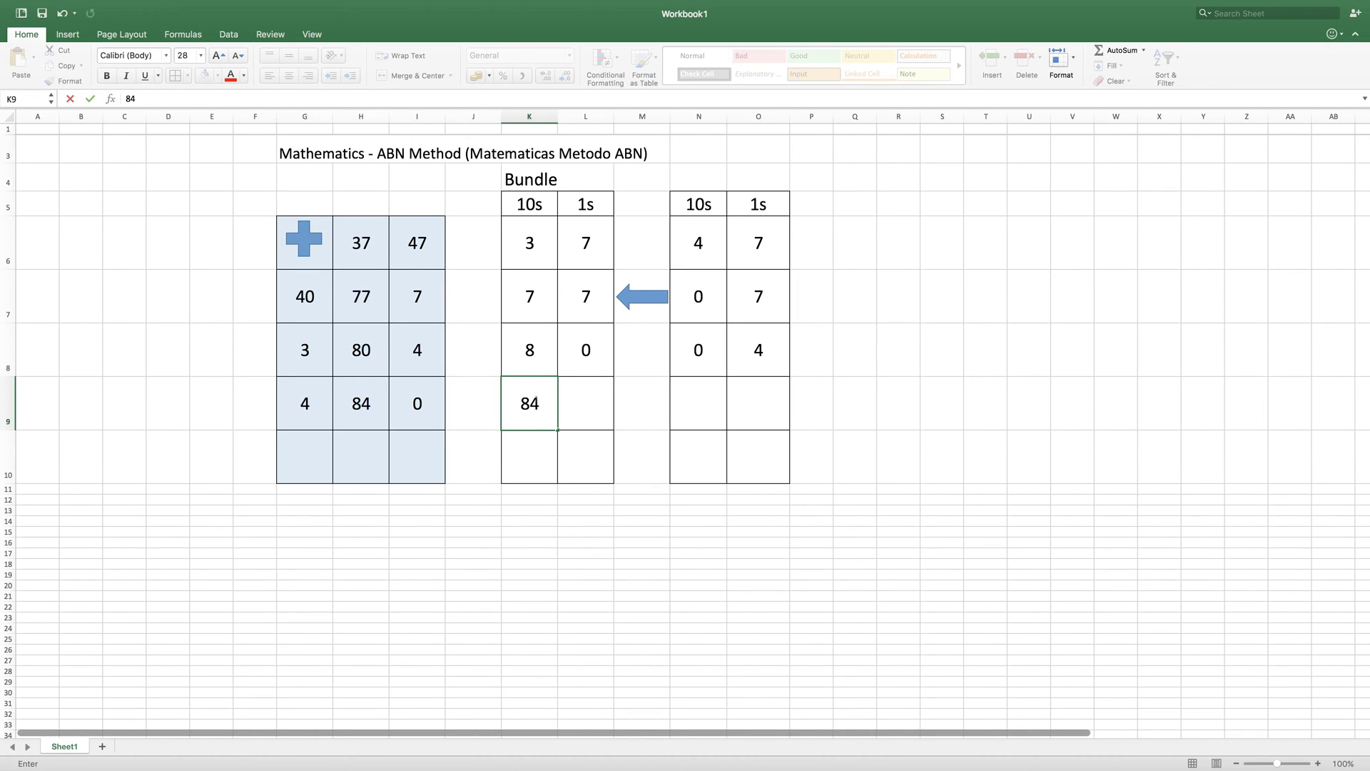
{"action": "key", "text": "BackSpace"}
{"action": "key", "text": "Tab"}
{"action": "type", "text": "4"}
{"action": "key", "text": "Tab"}
{"action": "key", "text": "Tab"}
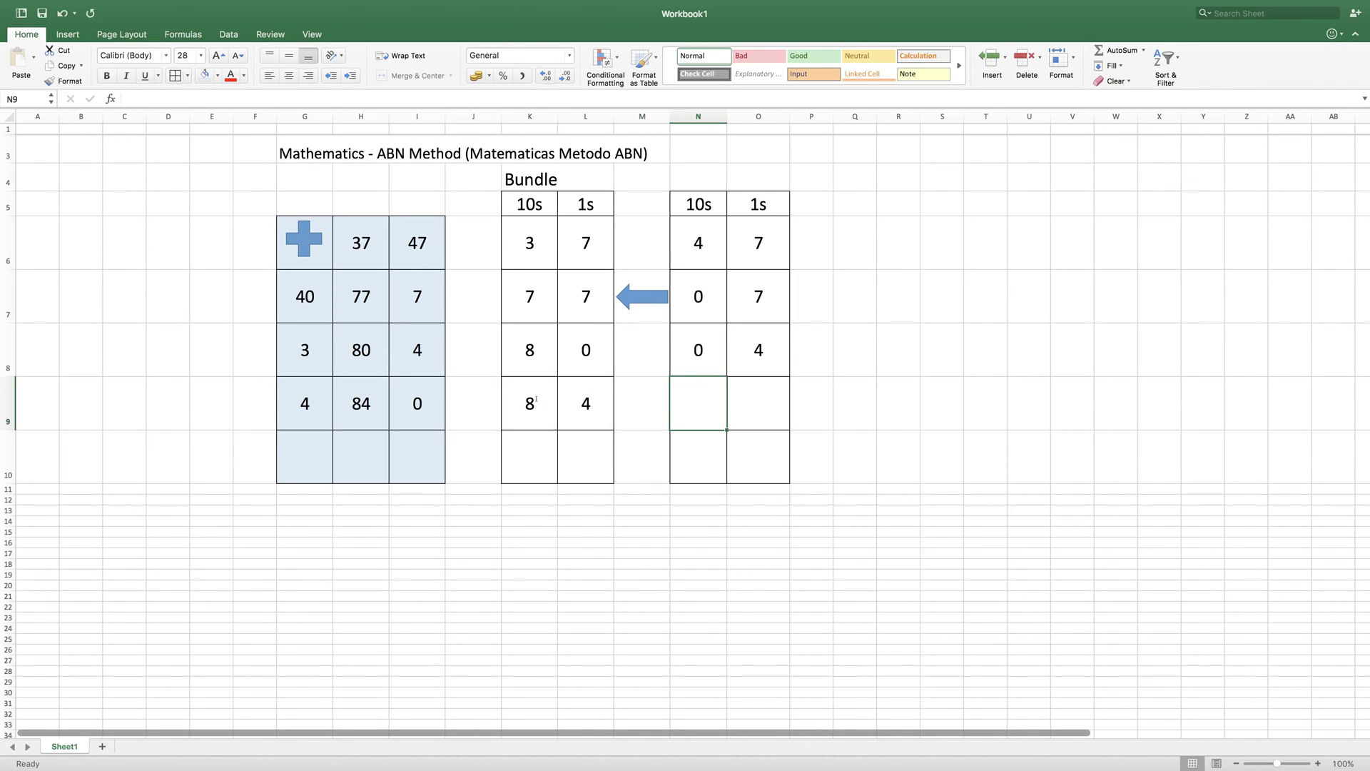
{"action": "type", "text": "0"}
{"action": "key", "text": "Tab"}
{"action": "type", "text": "0"}
{"action": "key", "text": "Tab"}
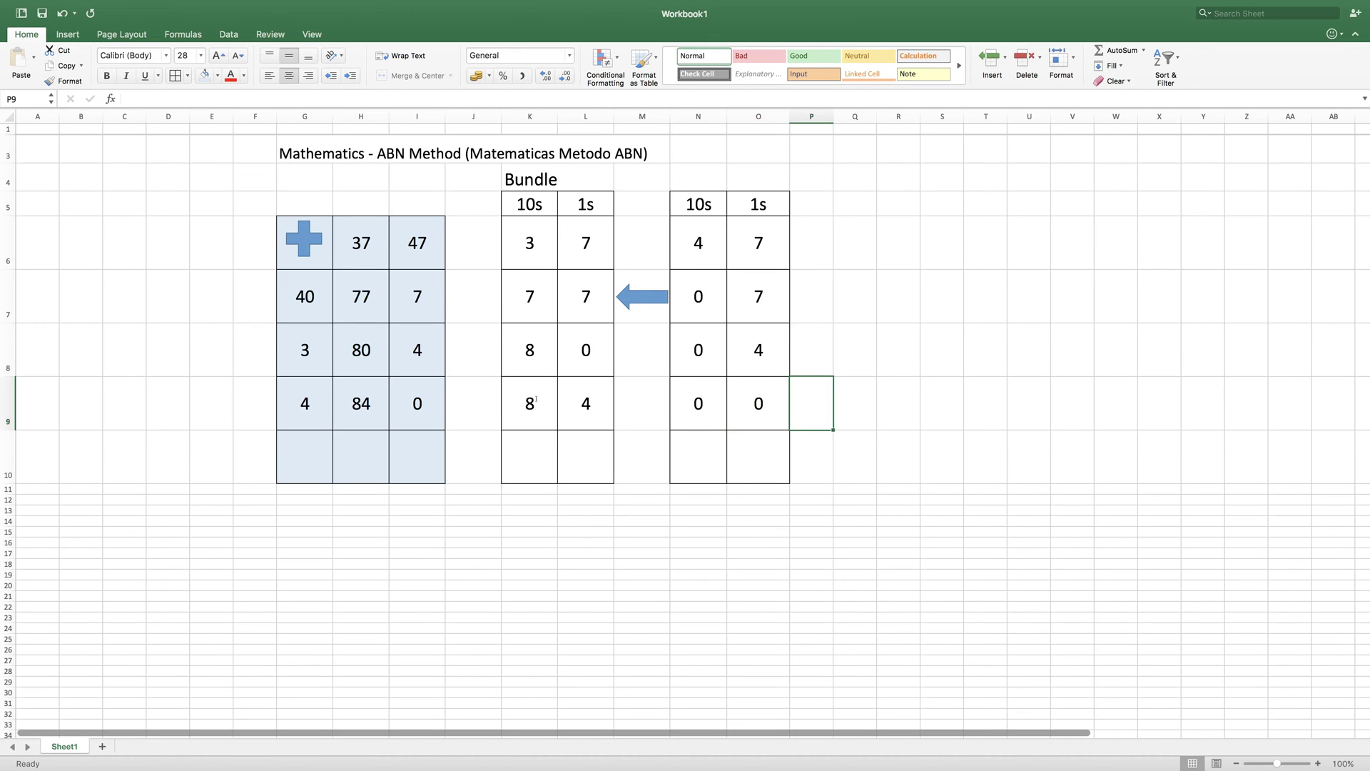
Apply red font color to the final total 84 in H9.
{"action": "left_click", "coordinate": [383, 407]}
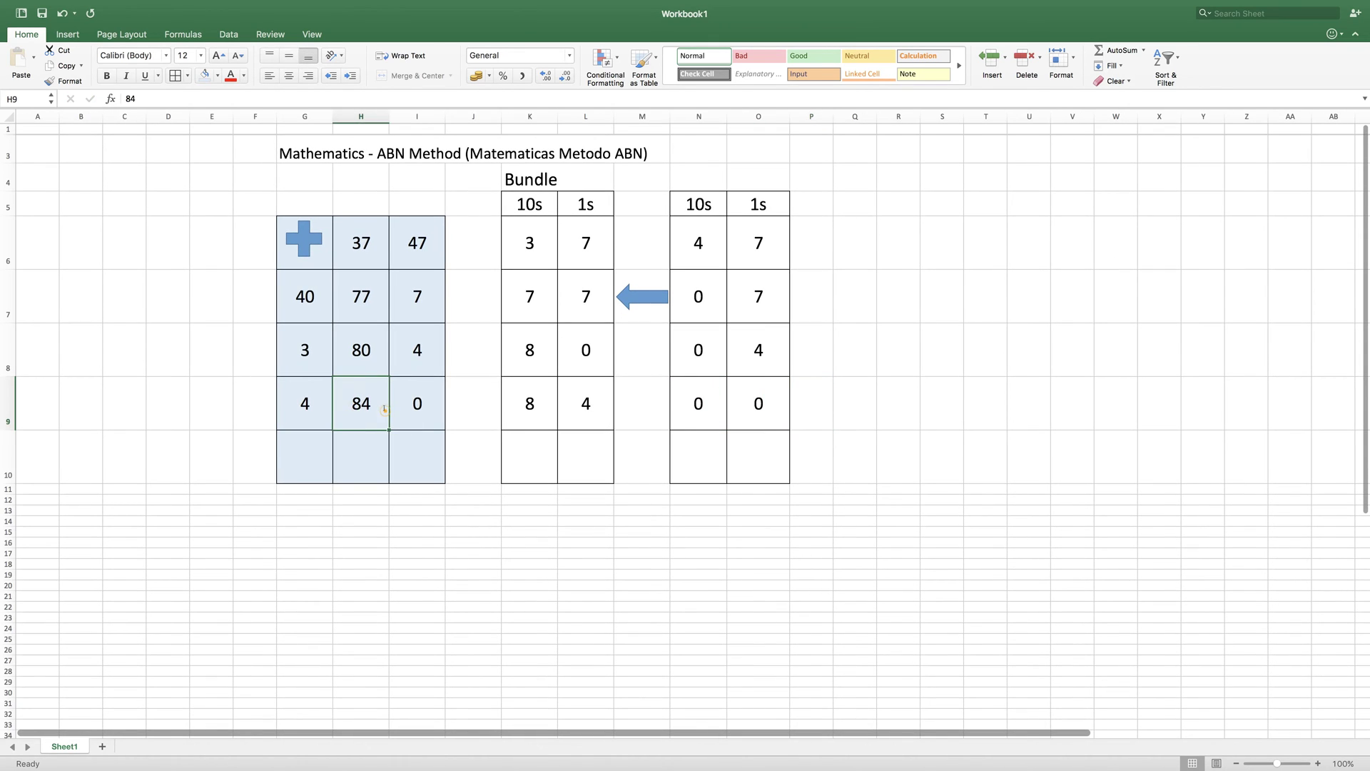
{"action": "left_click", "coordinate": [229, 75]}
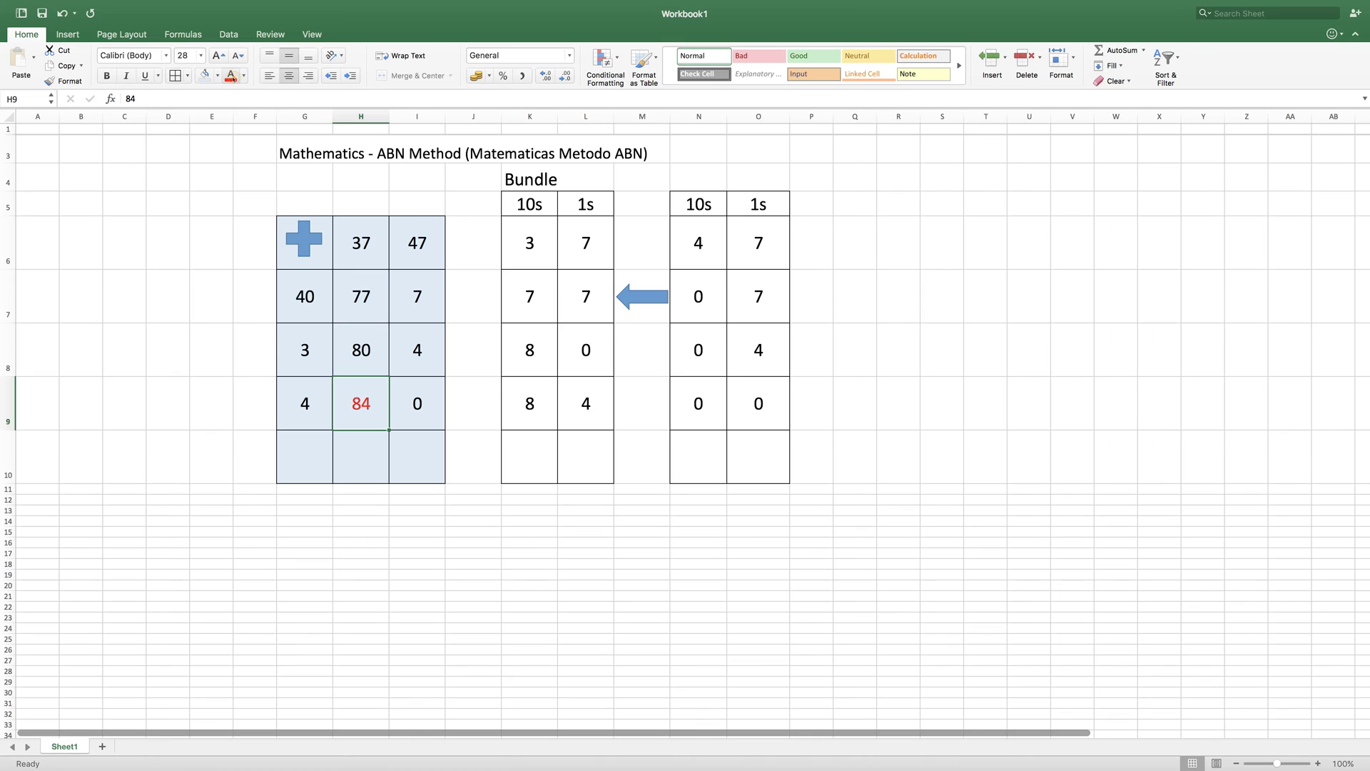